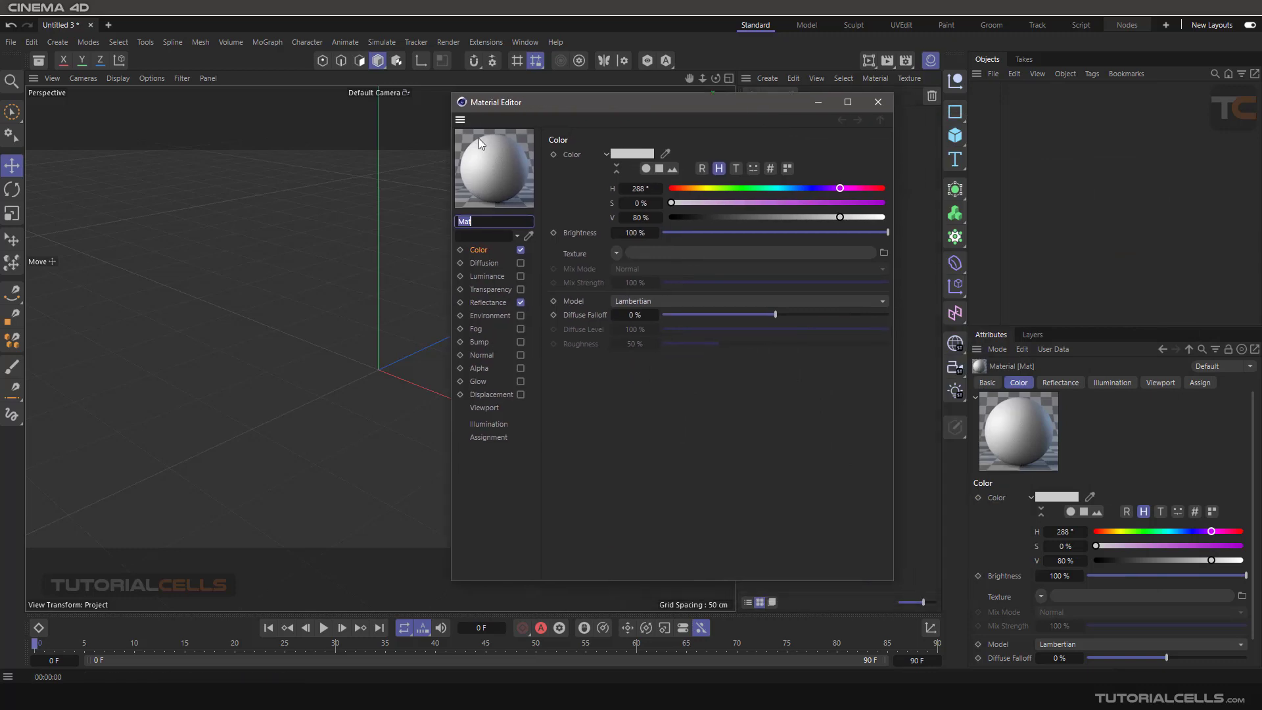
- Load the Distorter effect shader into the material's Color channel texture and open its shader properties
click(484, 251)
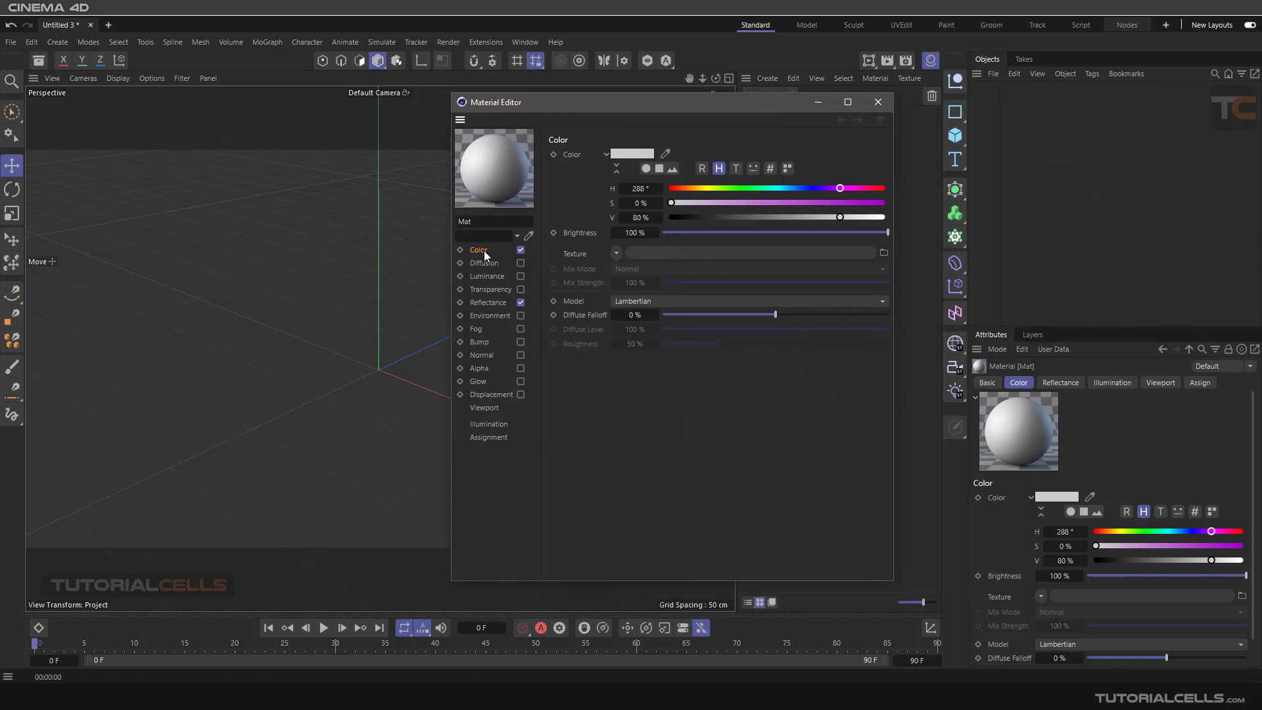
click(616, 252)
mouse_move(662, 507)
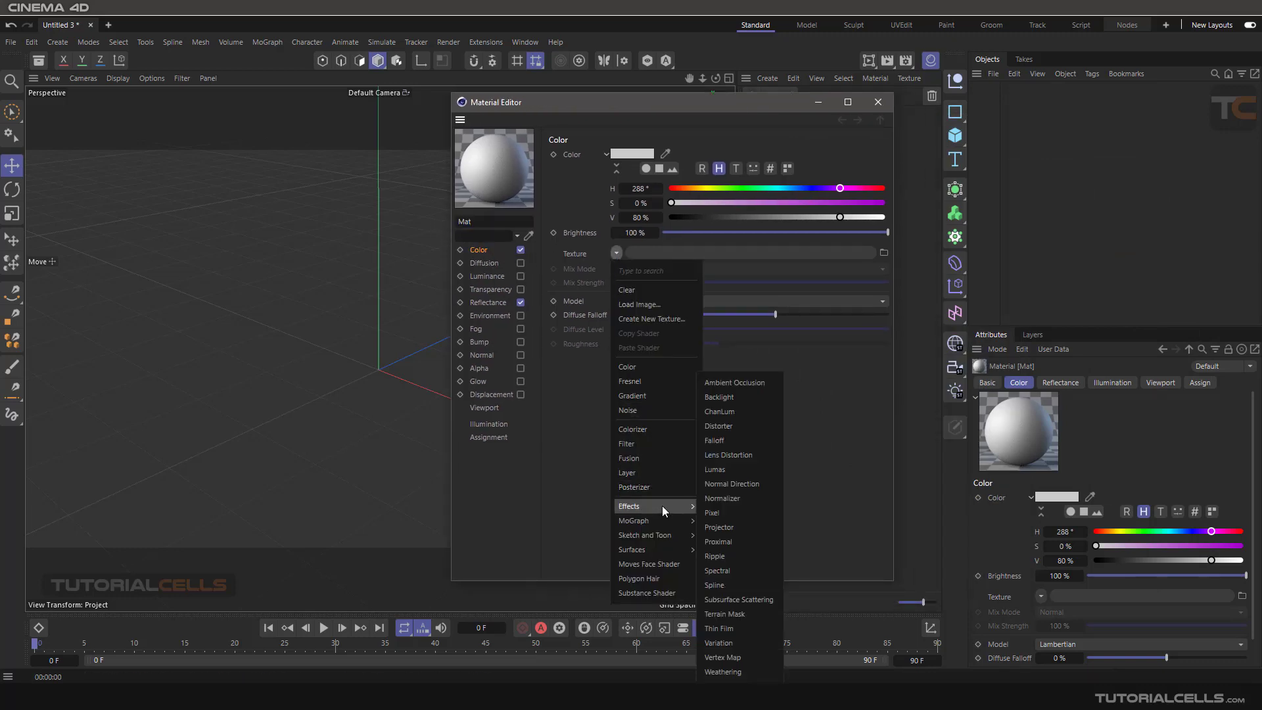
click(736, 425)
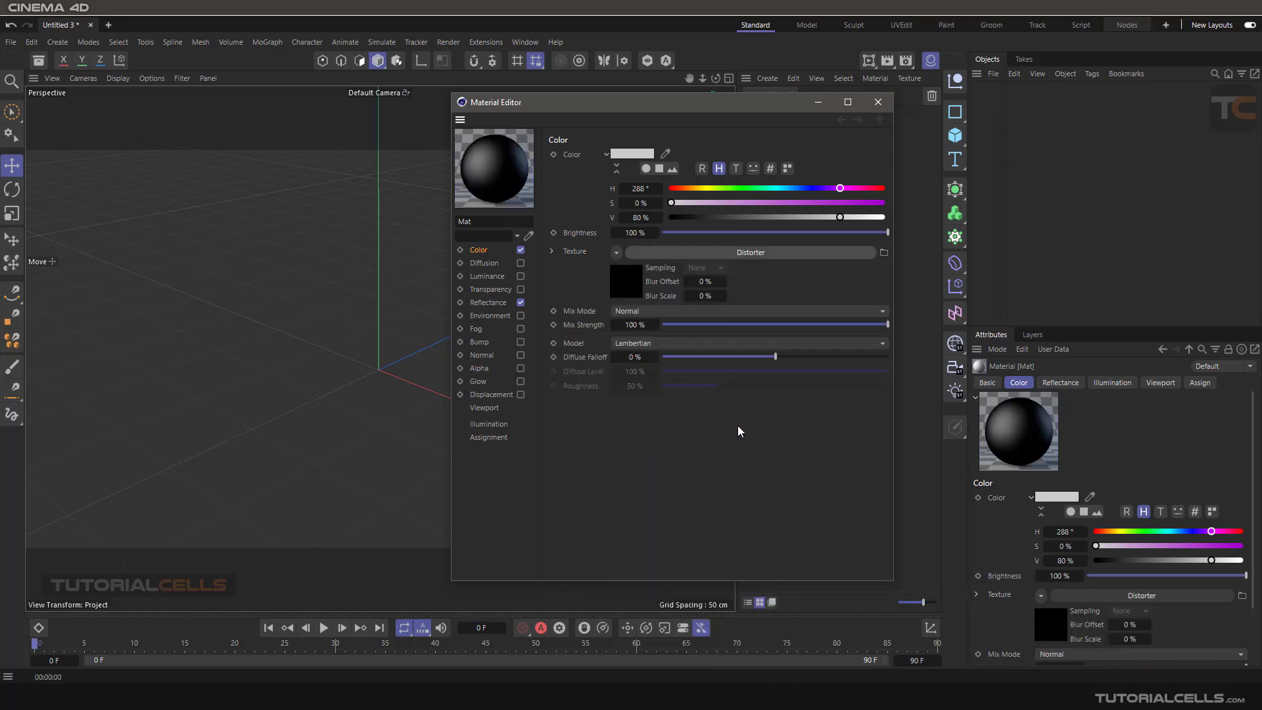
click(696, 254)
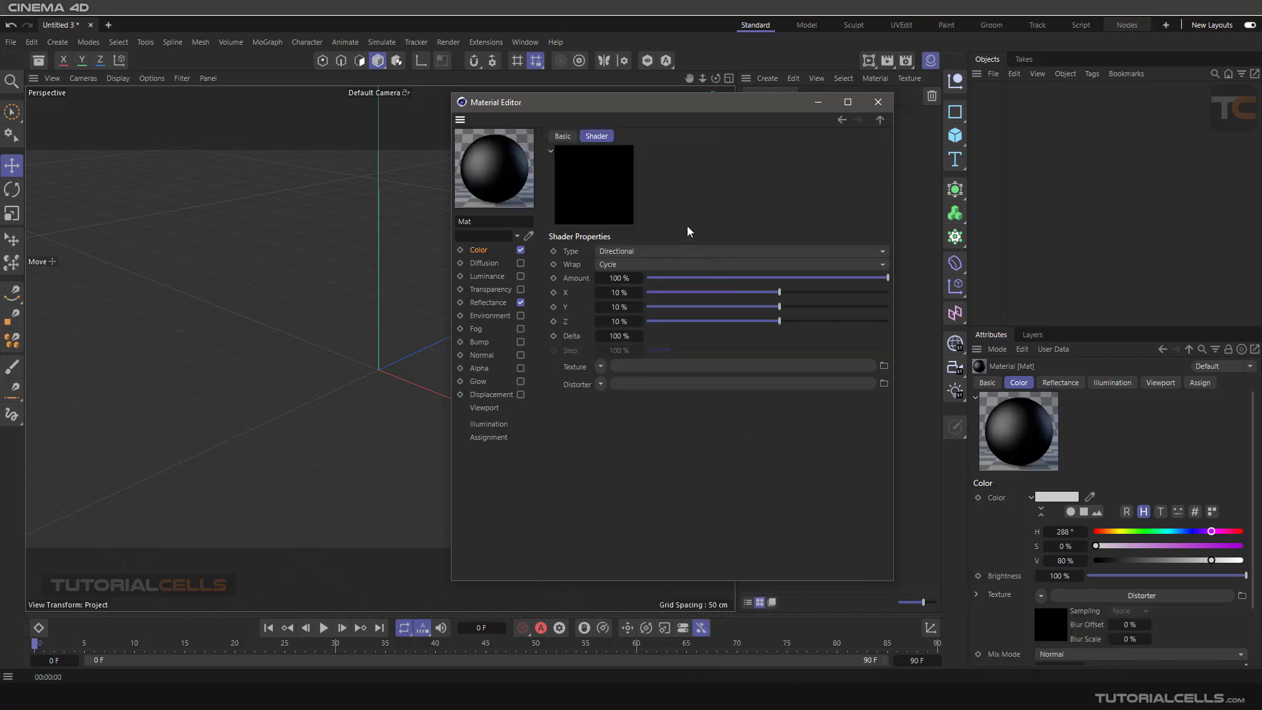
drag(655, 100, 678, 99)
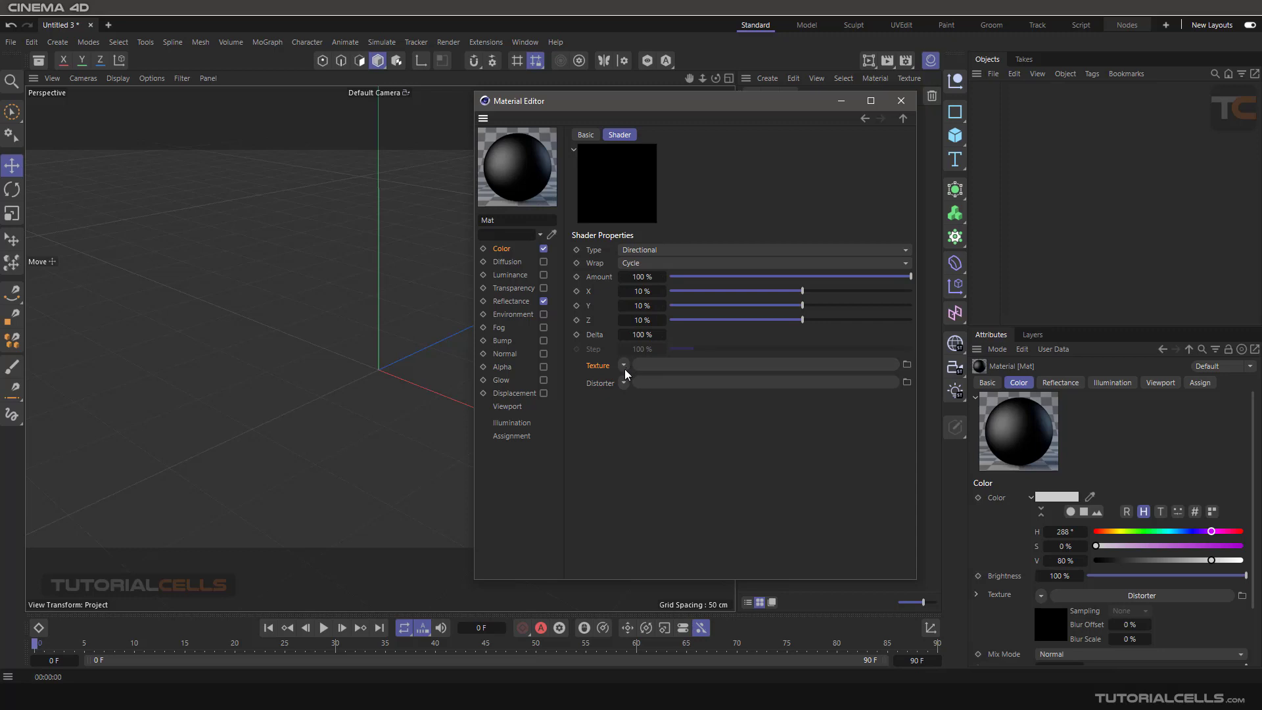
- Show the material preview in its own enlarged window and place it over the viewport beside the Material Editor
right_click(513, 172)
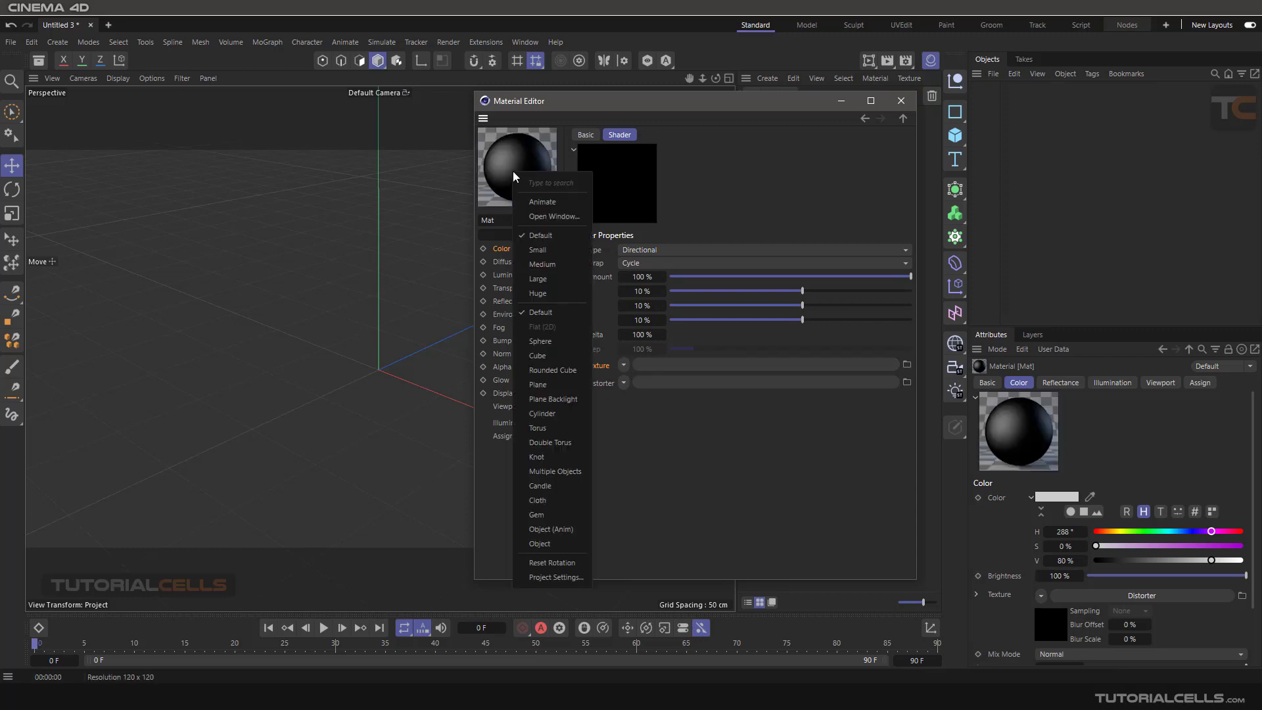
click(531, 224)
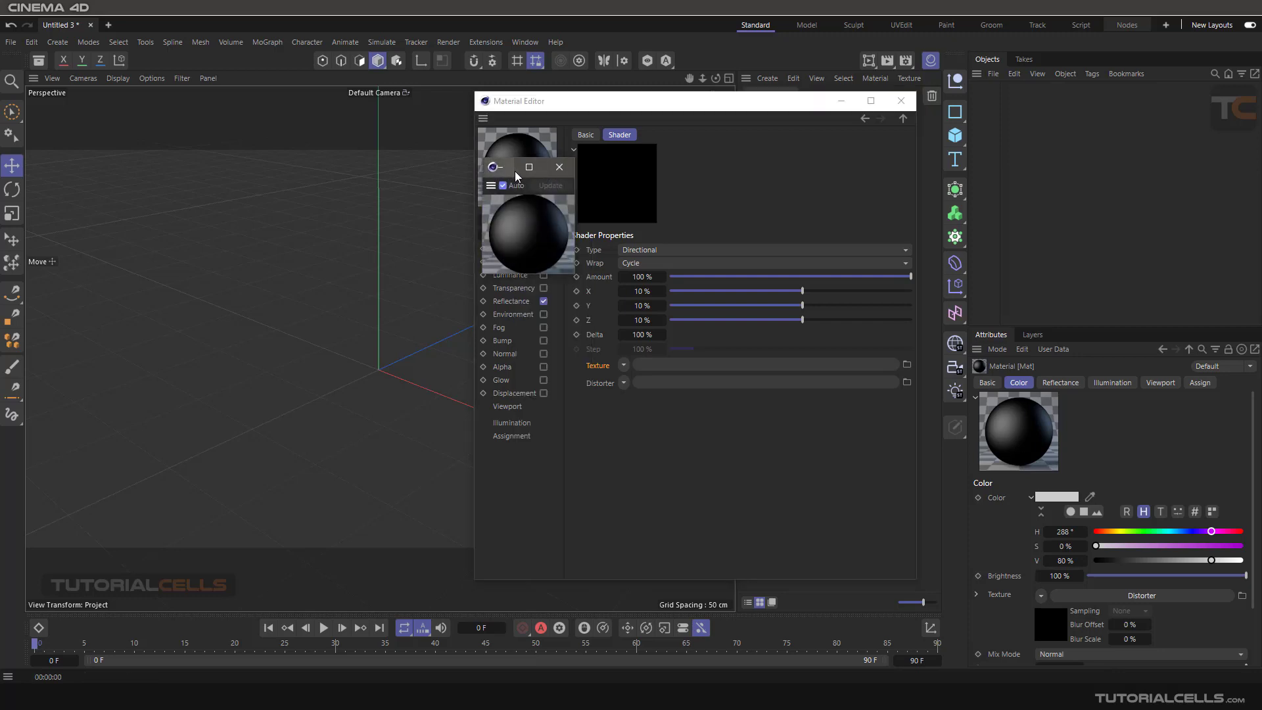
drag(572, 276, 717, 415)
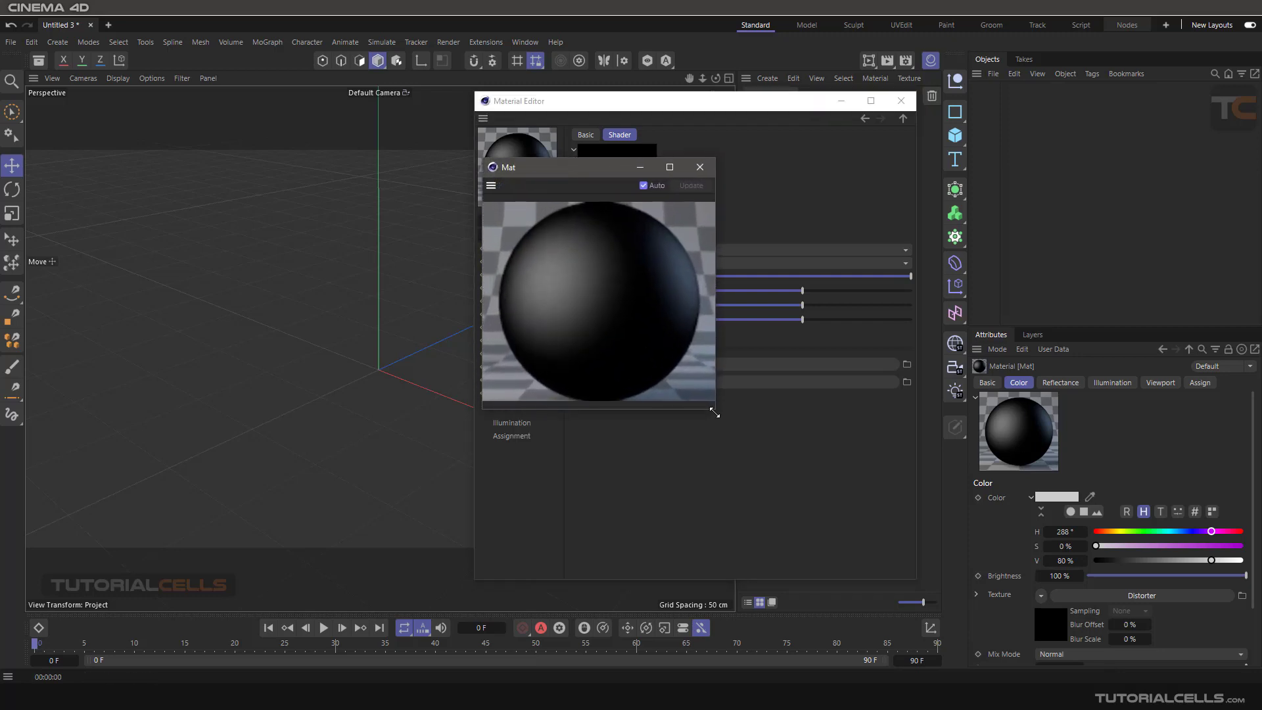
drag(579, 173, 328, 163)
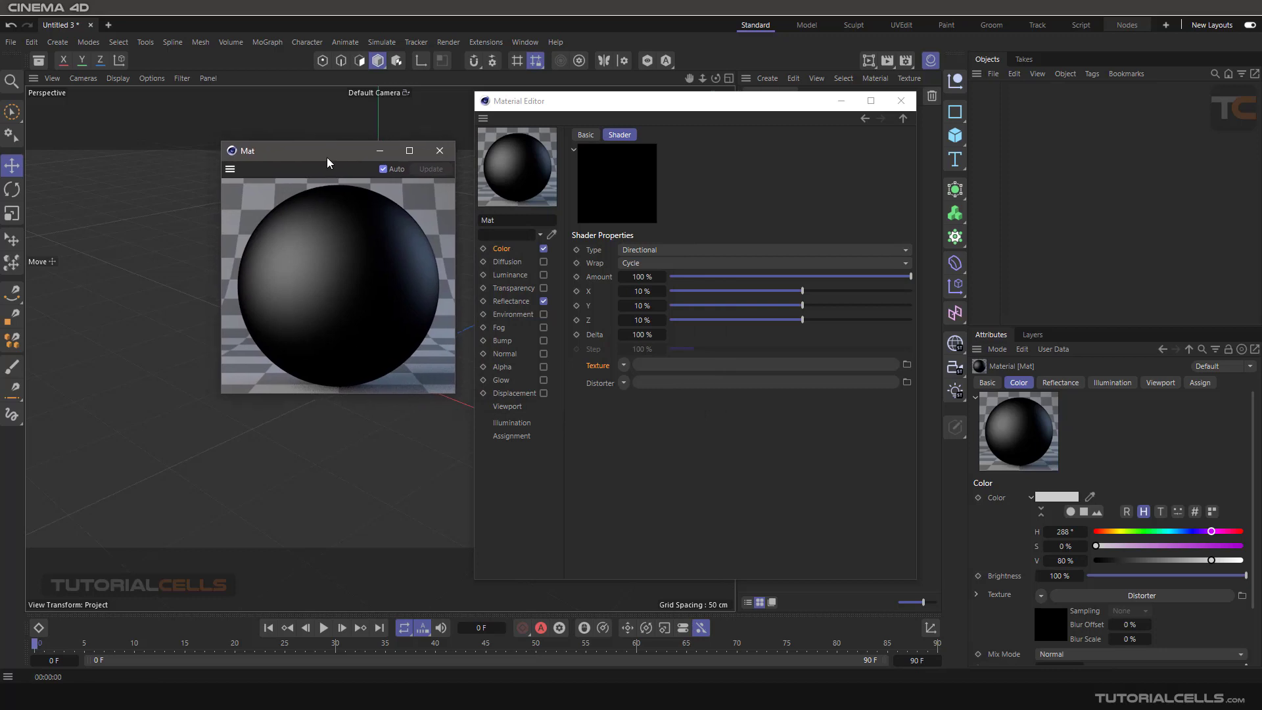
- Assign a Gradient shader as the Distorter's texture and color its knots white, dark red, yellow, grey, red, magenta and blue
click(623, 367)
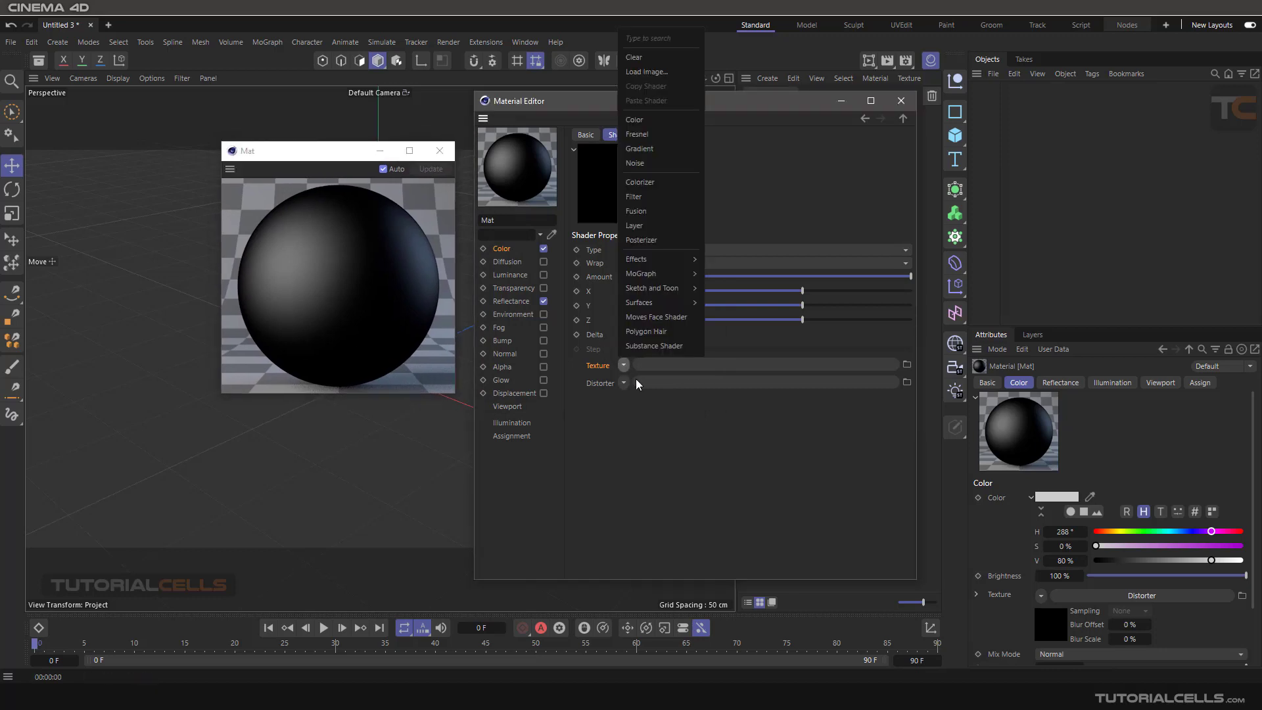
click(646, 150)
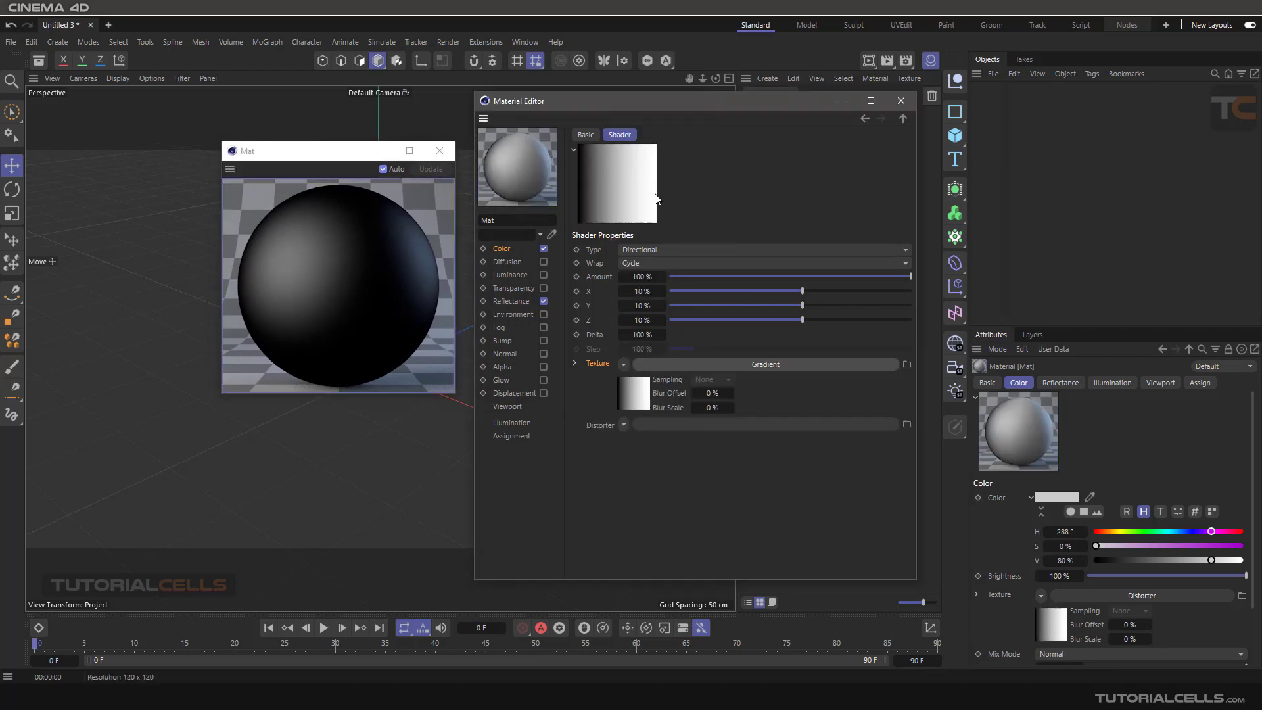
click(662, 361)
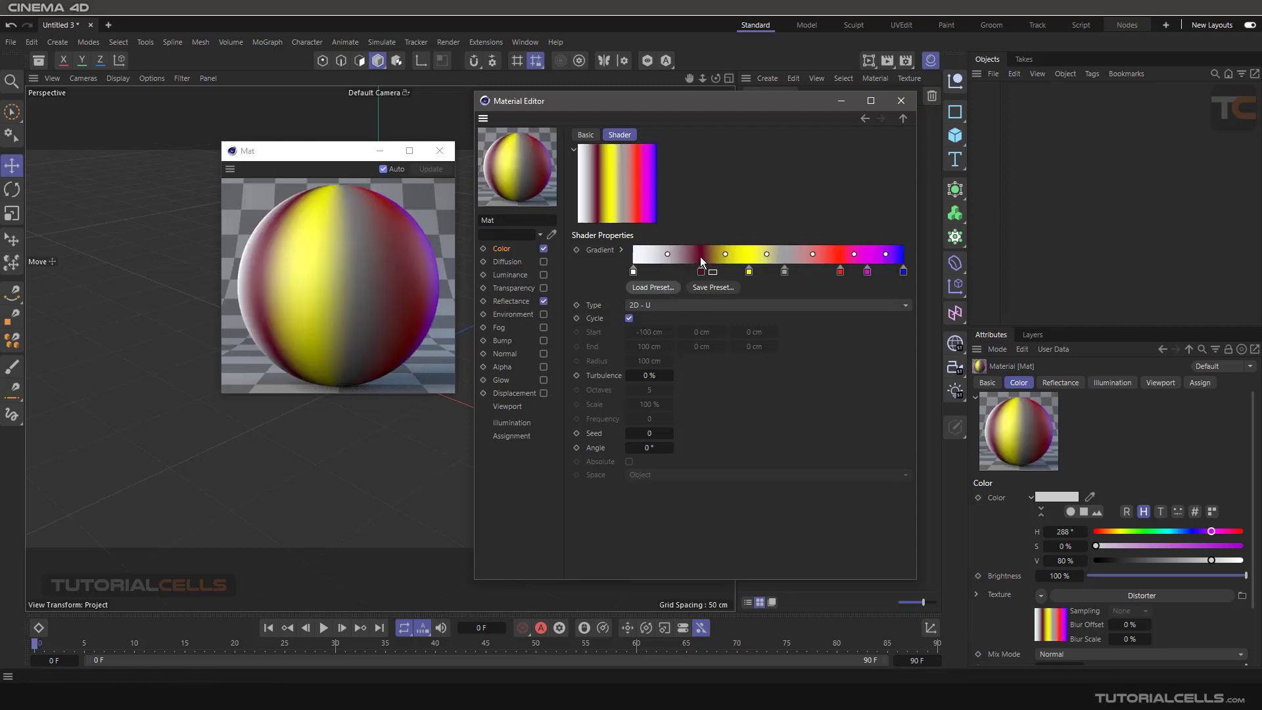
- Distribute the gradient's knots evenly, then double them to repeat the color sequence
right_click(703, 254)
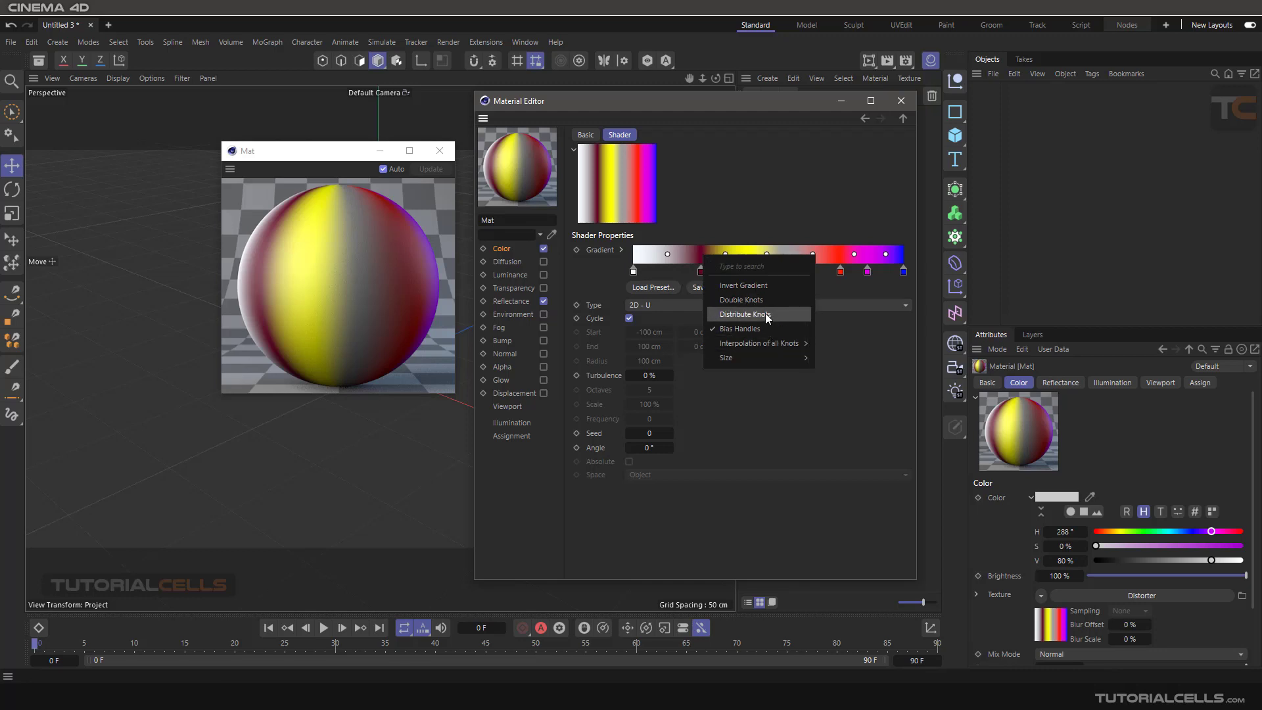
click(765, 313)
right_click(733, 267)
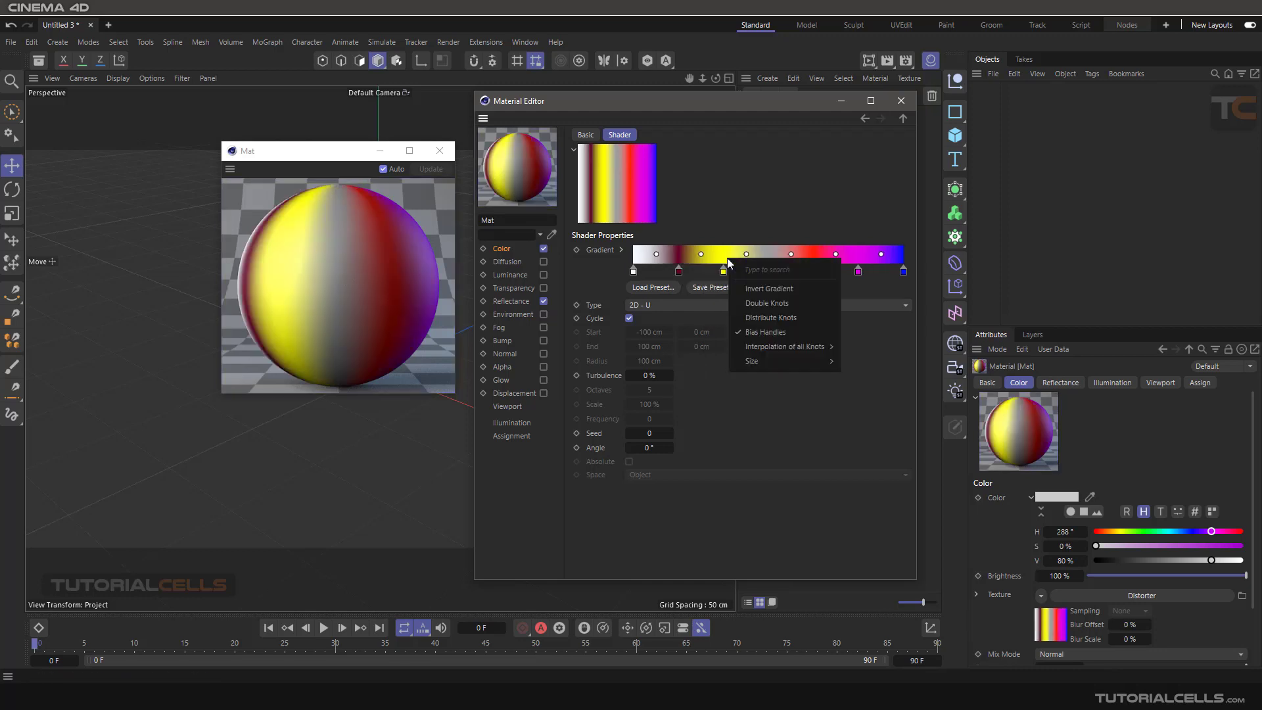
click(775, 306)
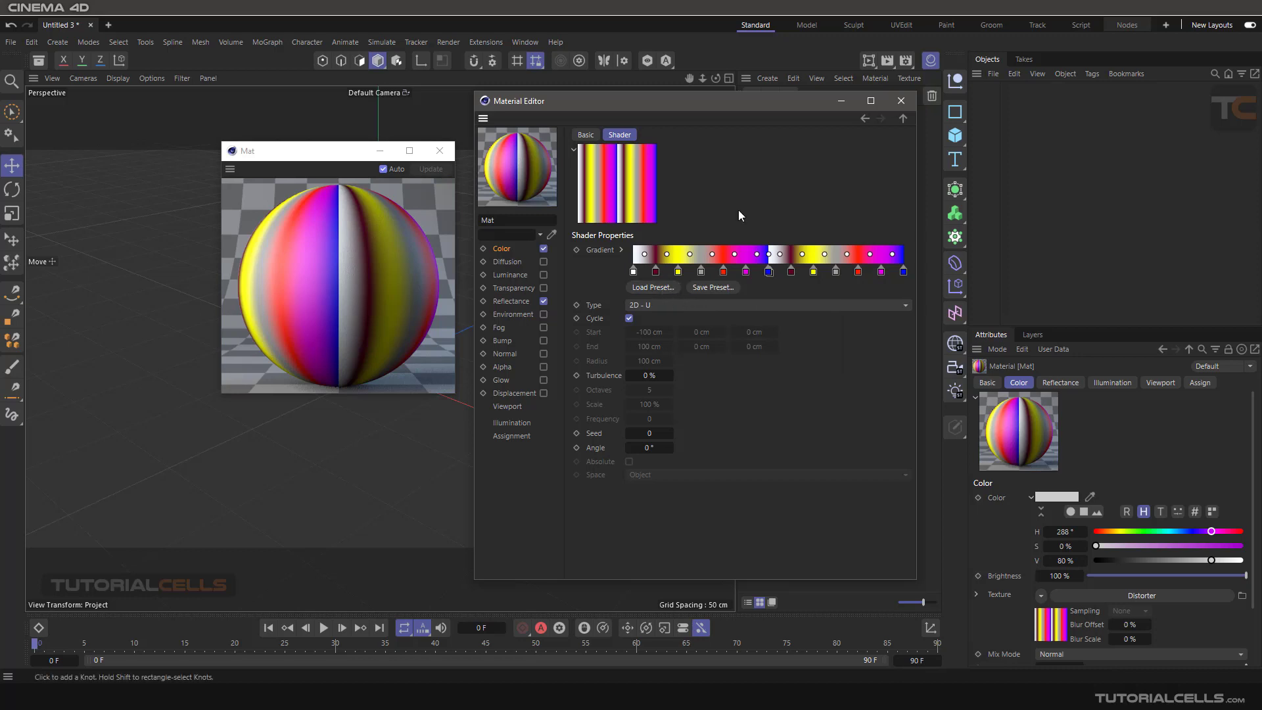
- Set the gradient type to 3D - Spherical and rotate the material's preview sphere to inspect the pattern
click(658, 307)
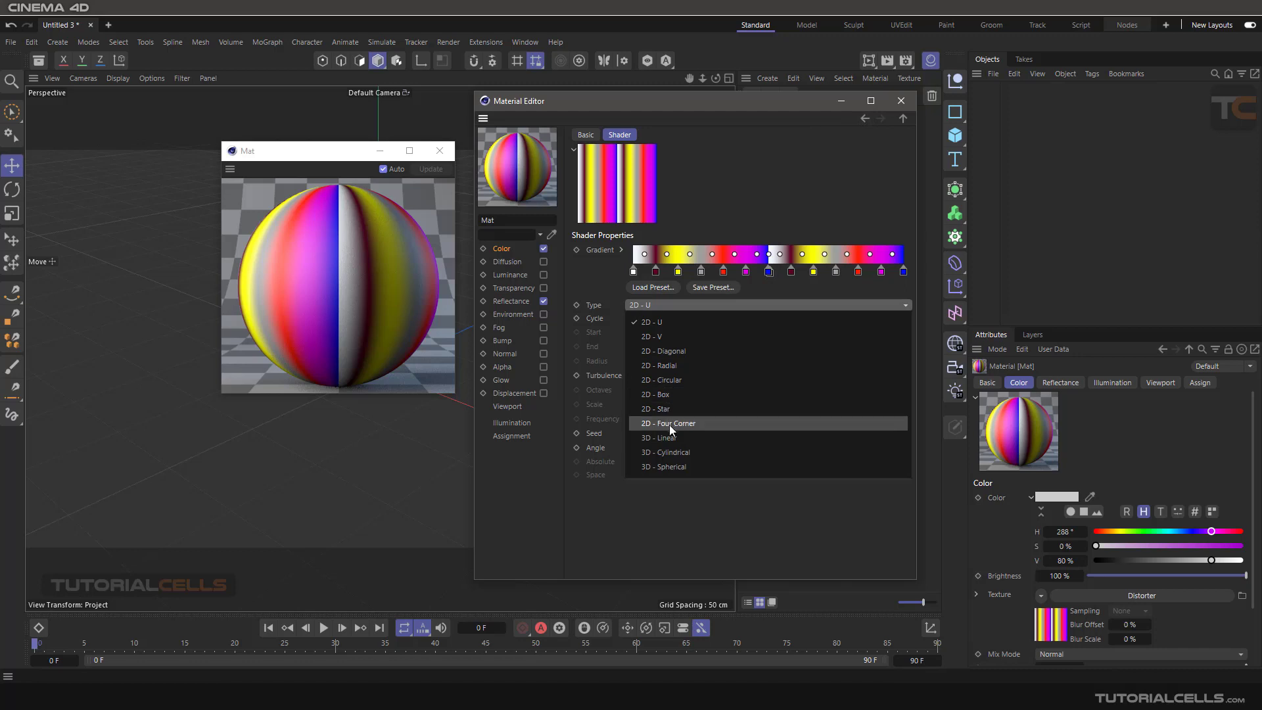
click(677, 466)
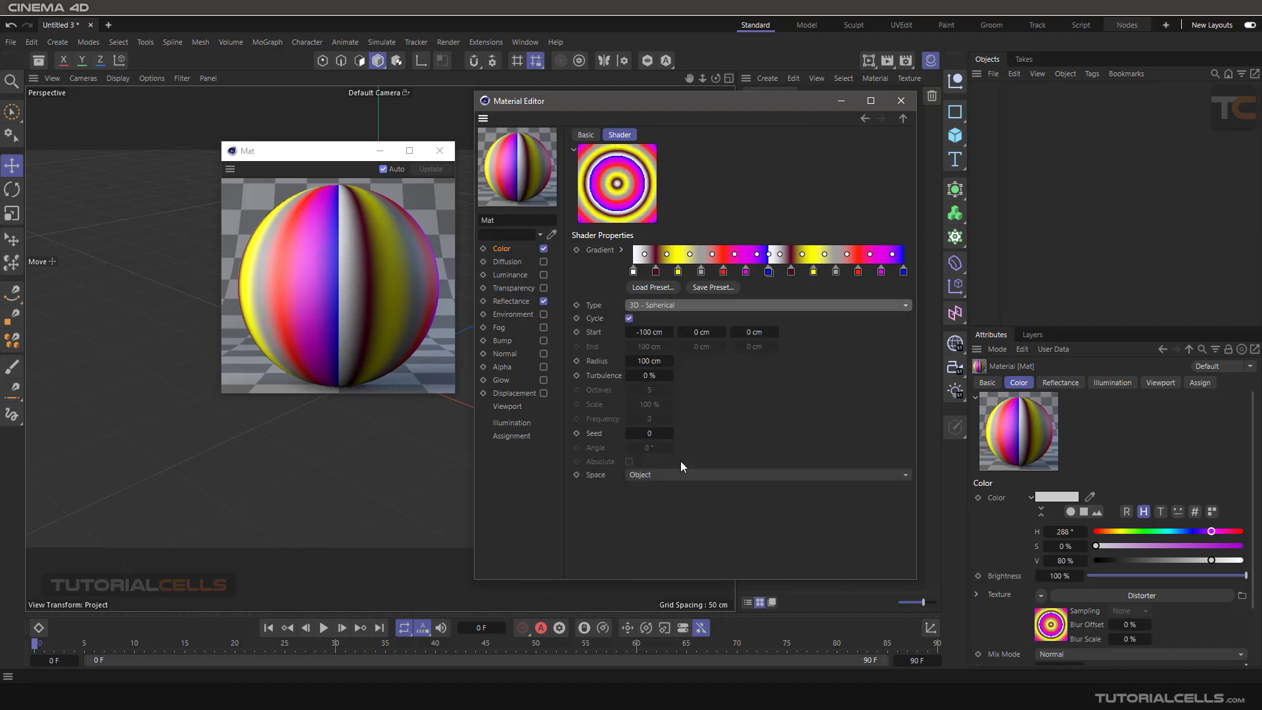
drag(365, 277, 396, 290)
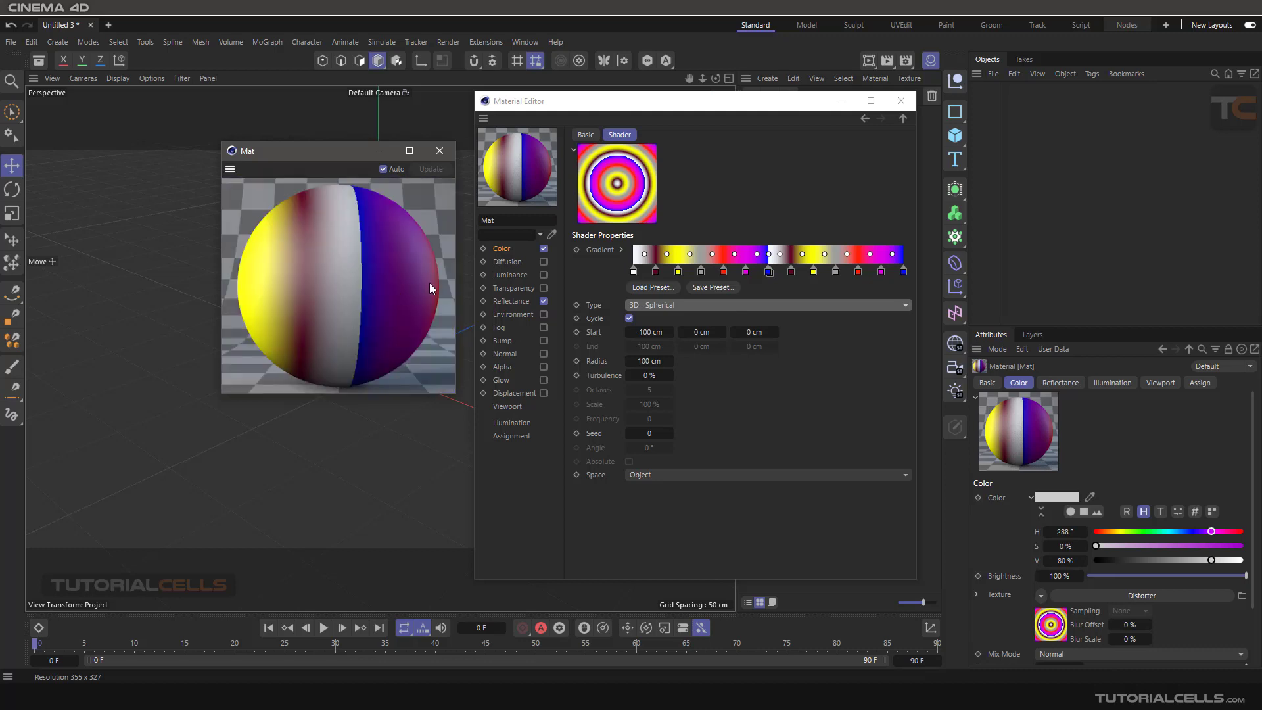
- Close the separate material preview and show the gradient preview in its own window over the viewport instead
click(439, 151)
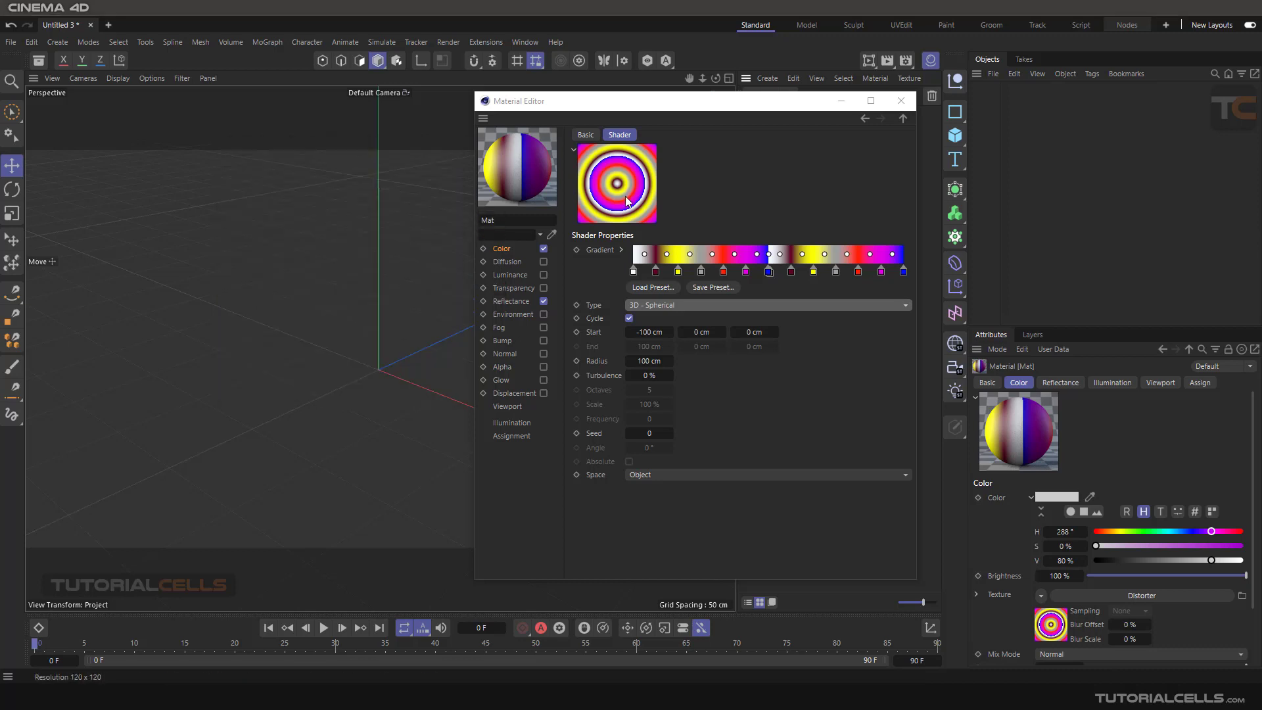
right_click(627, 201)
click(644, 239)
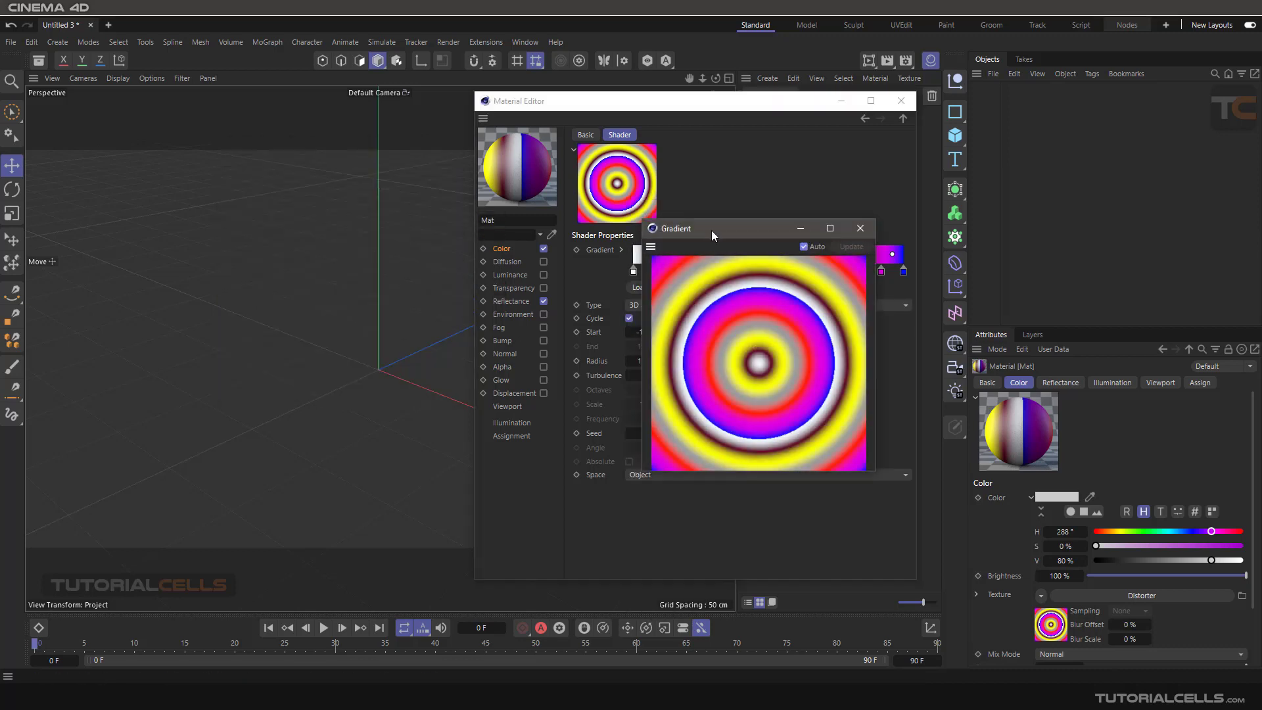
drag(711, 230, 278, 160)
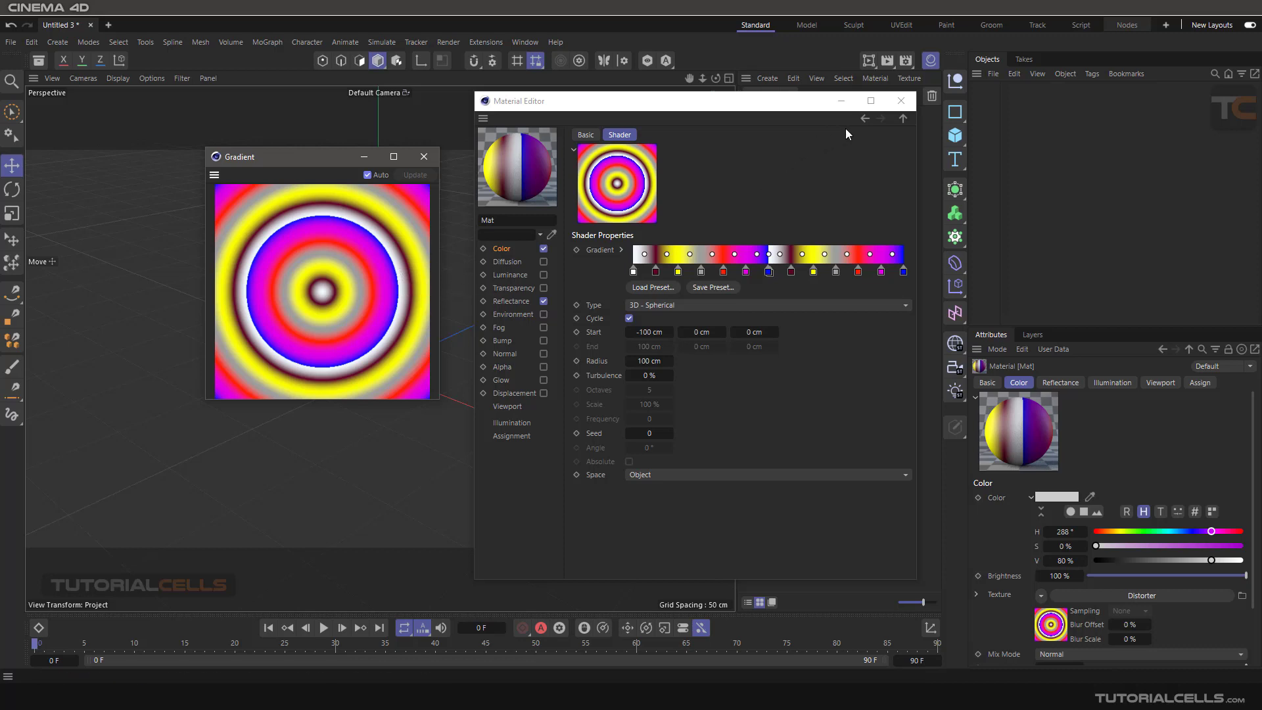
- Return to the Distorter shader's properties and load a Noise shader into its Distorter slot
click(864, 119)
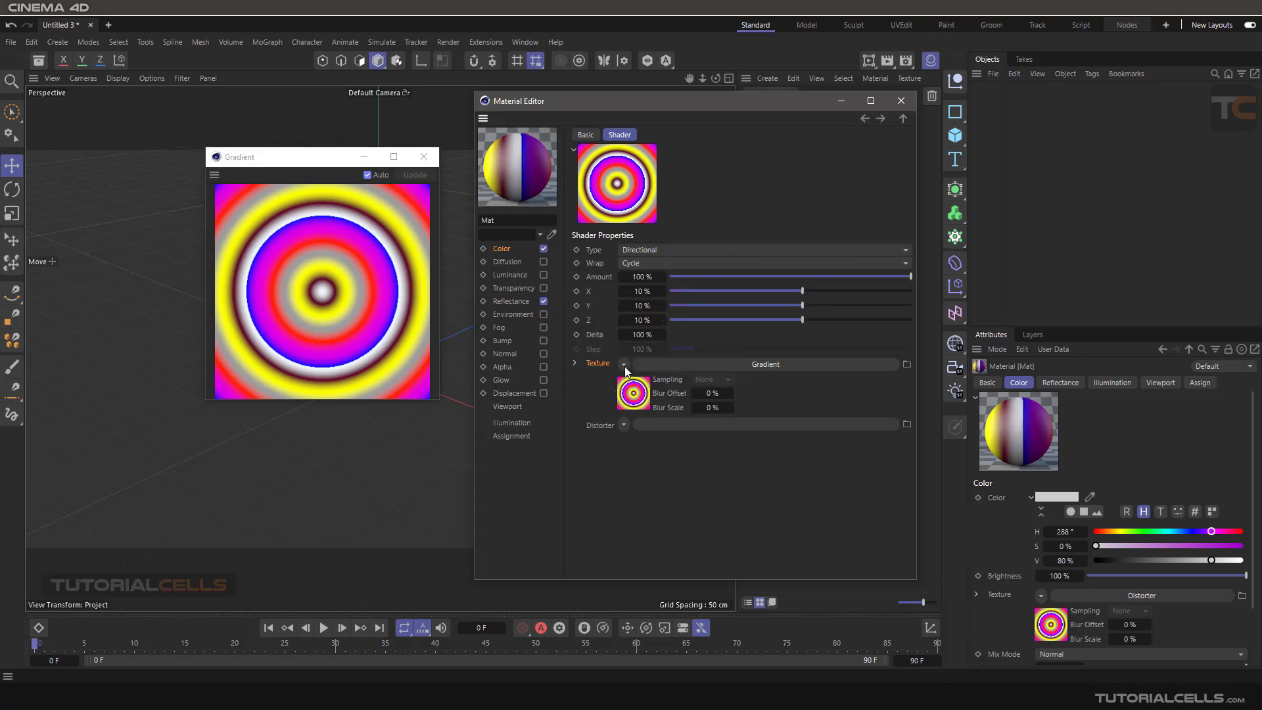
click(624, 365)
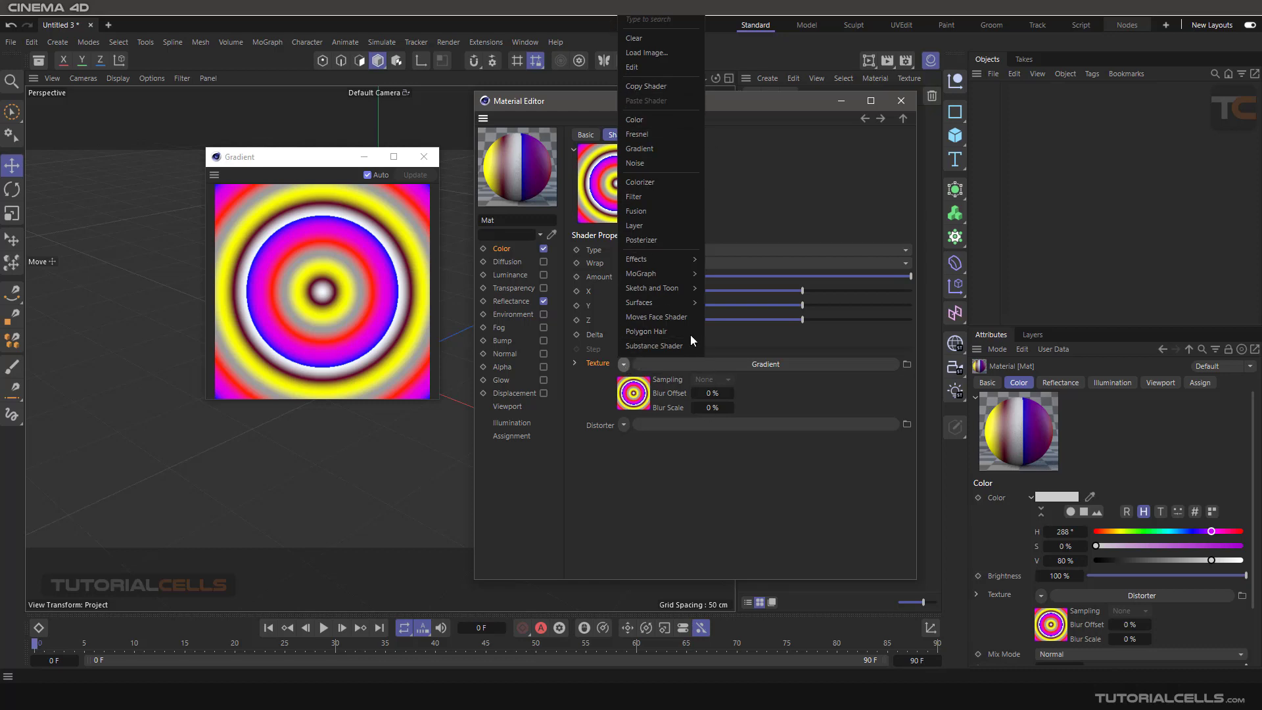
click(658, 436)
click(623, 426)
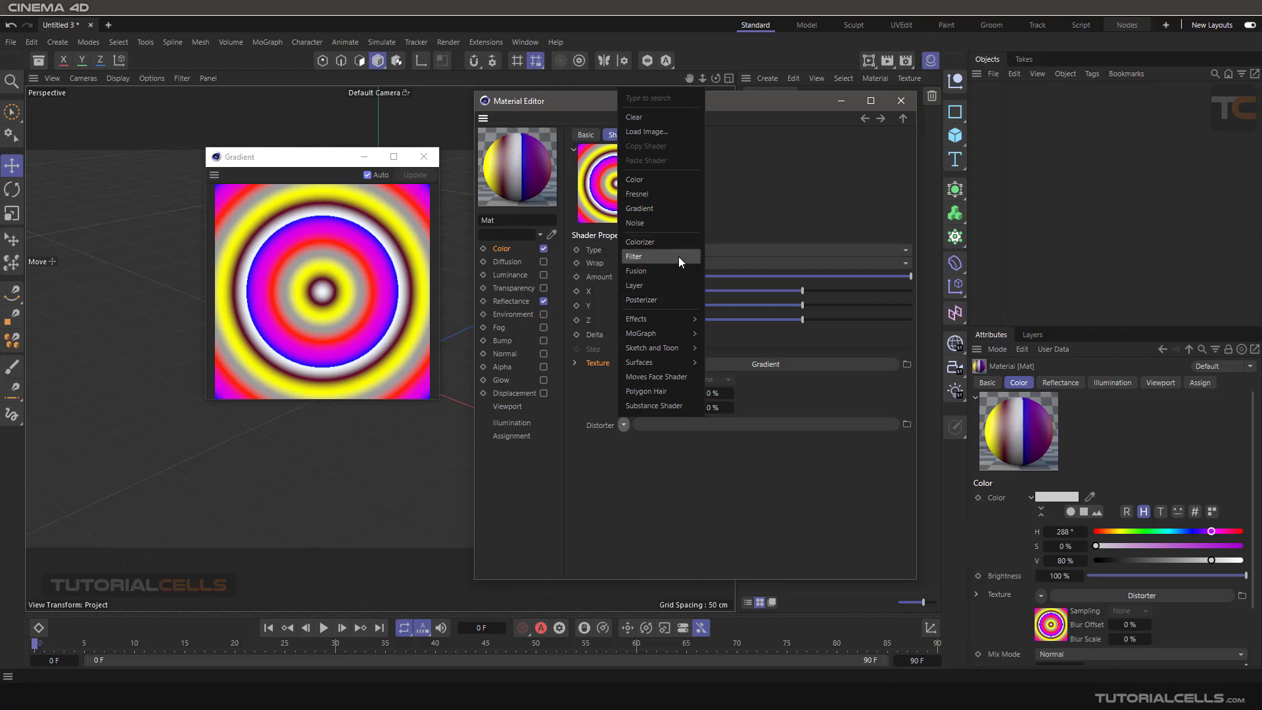
click(635, 223)
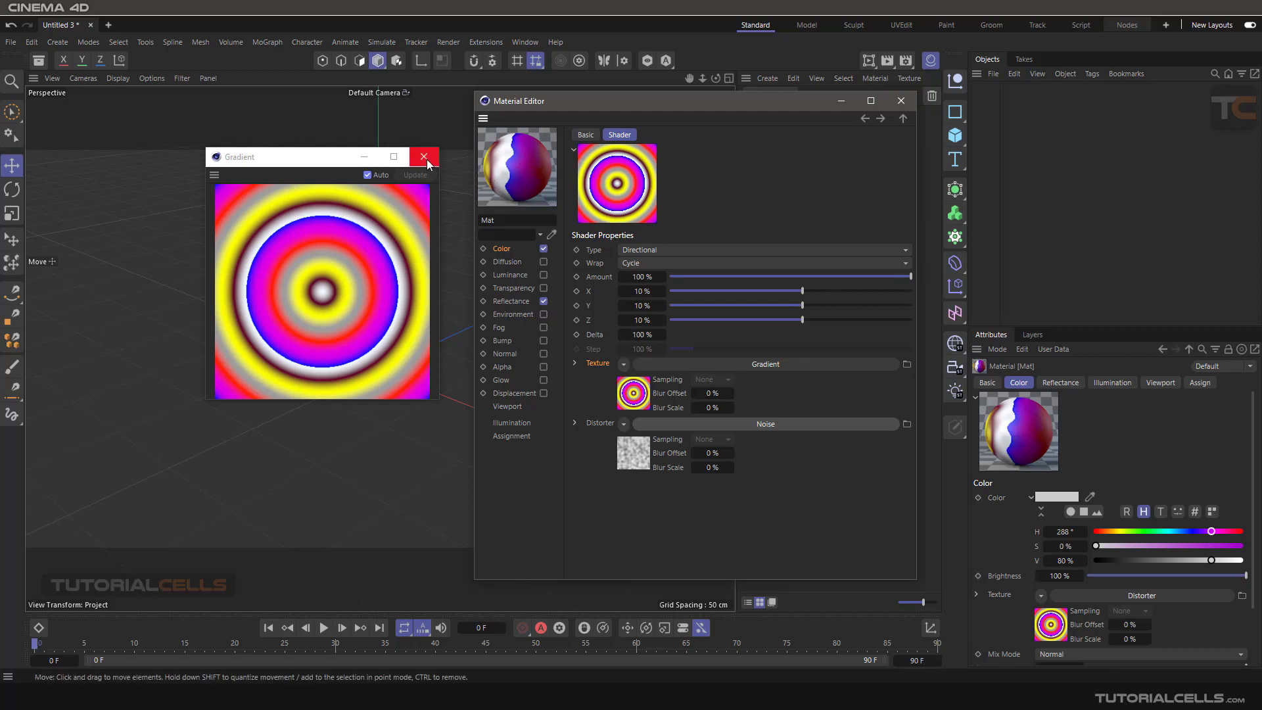
- Close the gradient preview, switch the material preview shape to Plane and show it in a separate window over the viewport
click(503, 165)
right_click(507, 161)
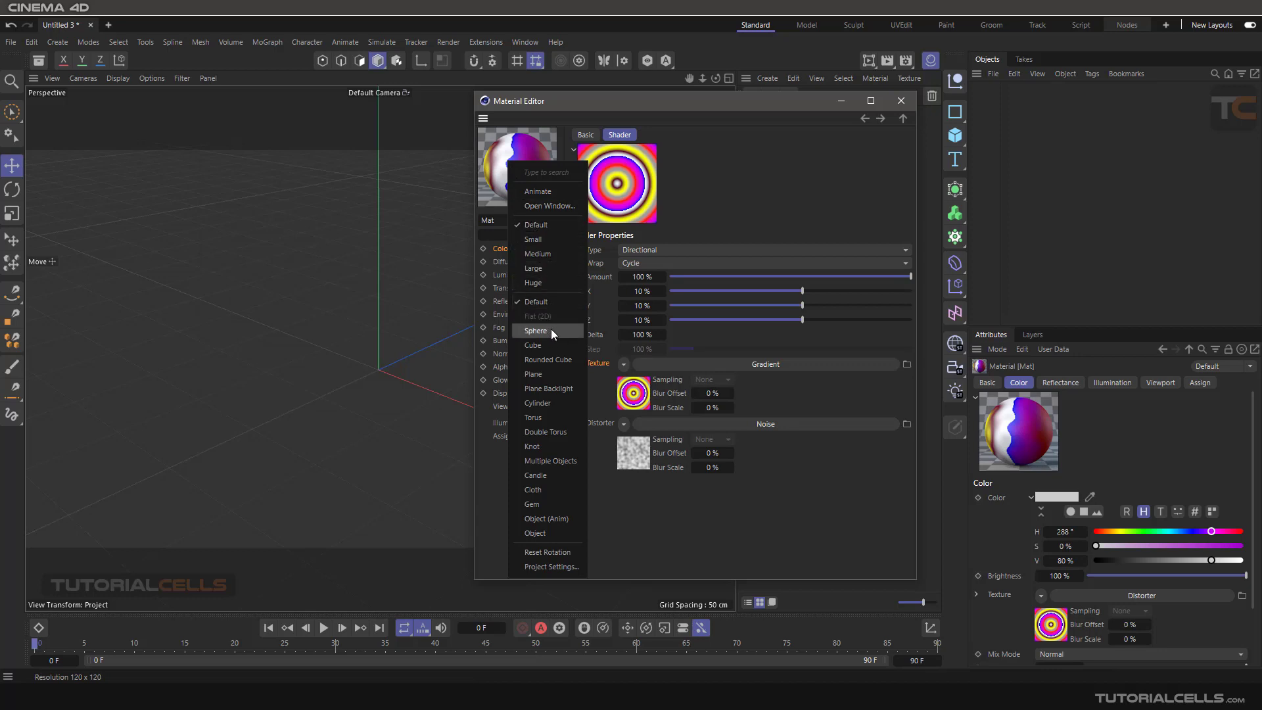
click(544, 373)
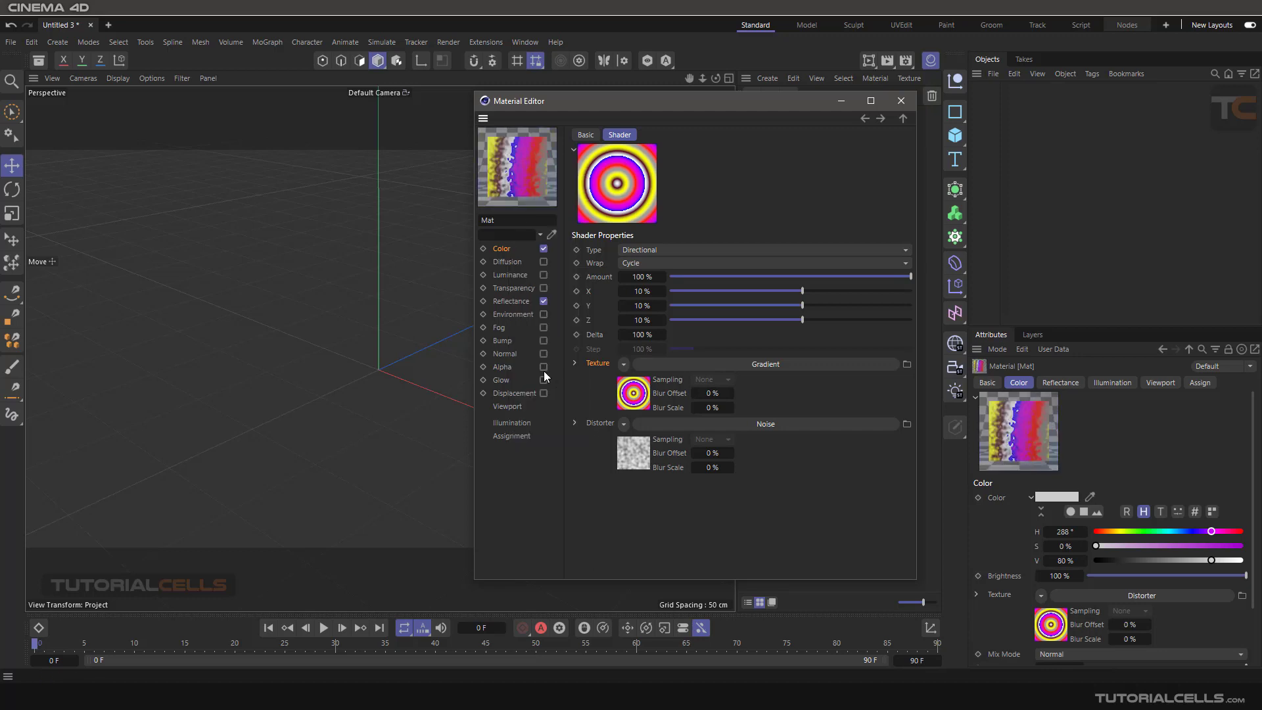
right_click(514, 175)
click(537, 216)
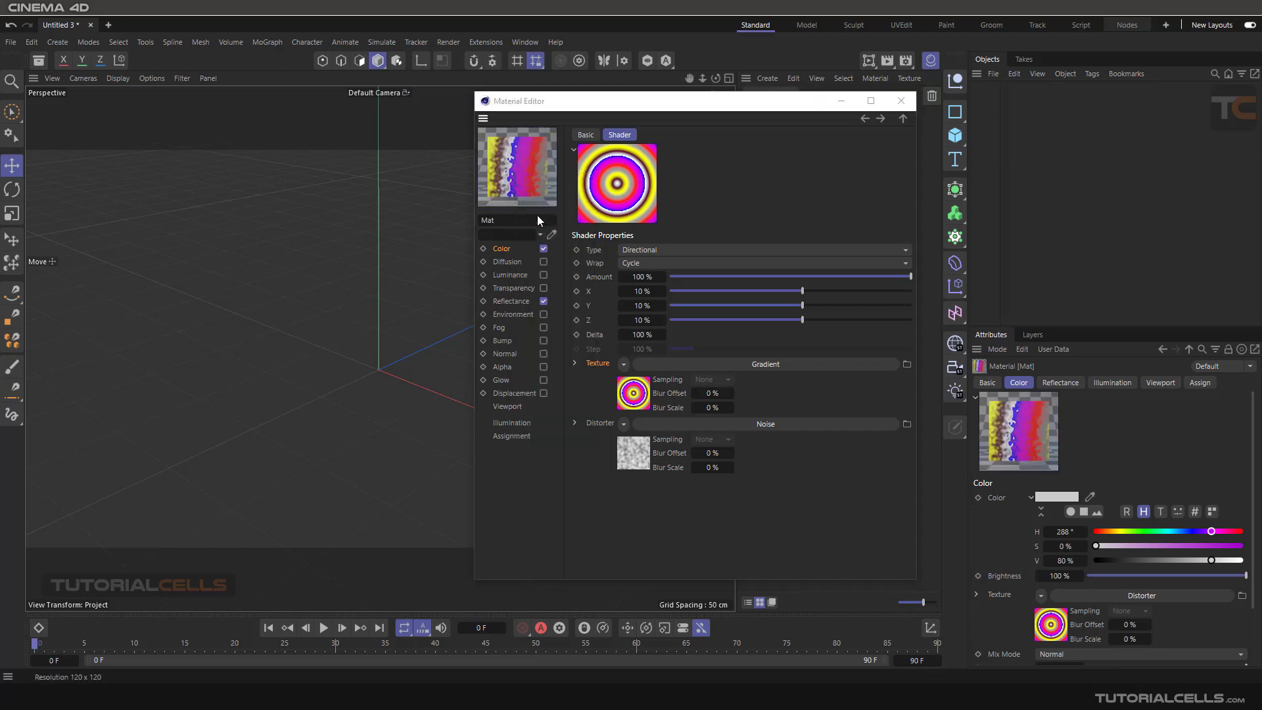
drag(617, 211, 327, 170)
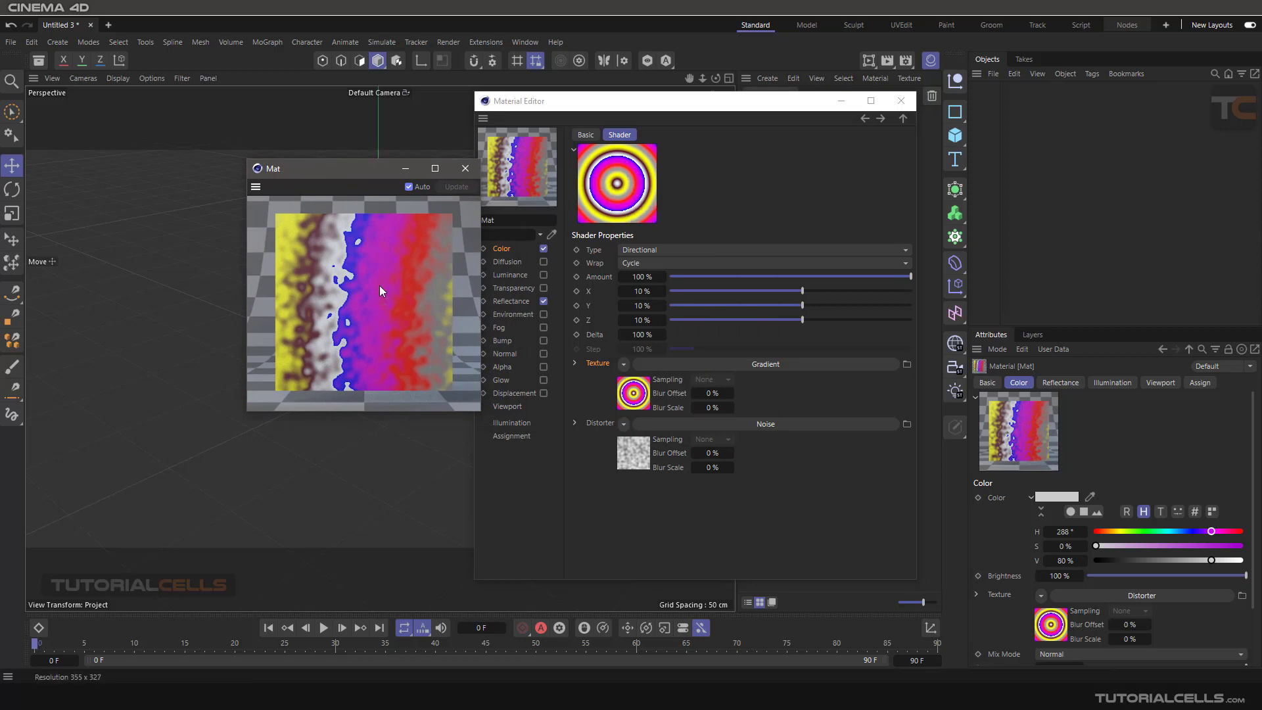
- In the distorting Noise shader, set Global Scale to 85% and Contrast to 29%
click(647, 432)
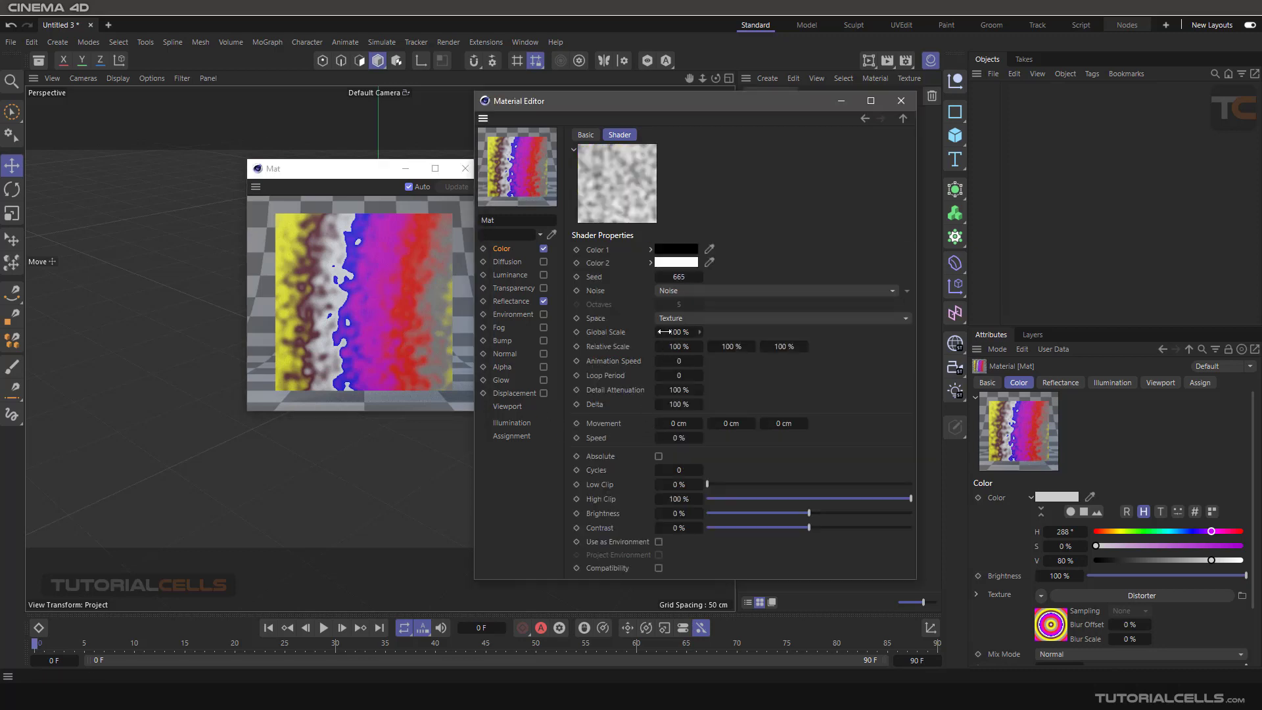
drag(664, 332, 651, 332)
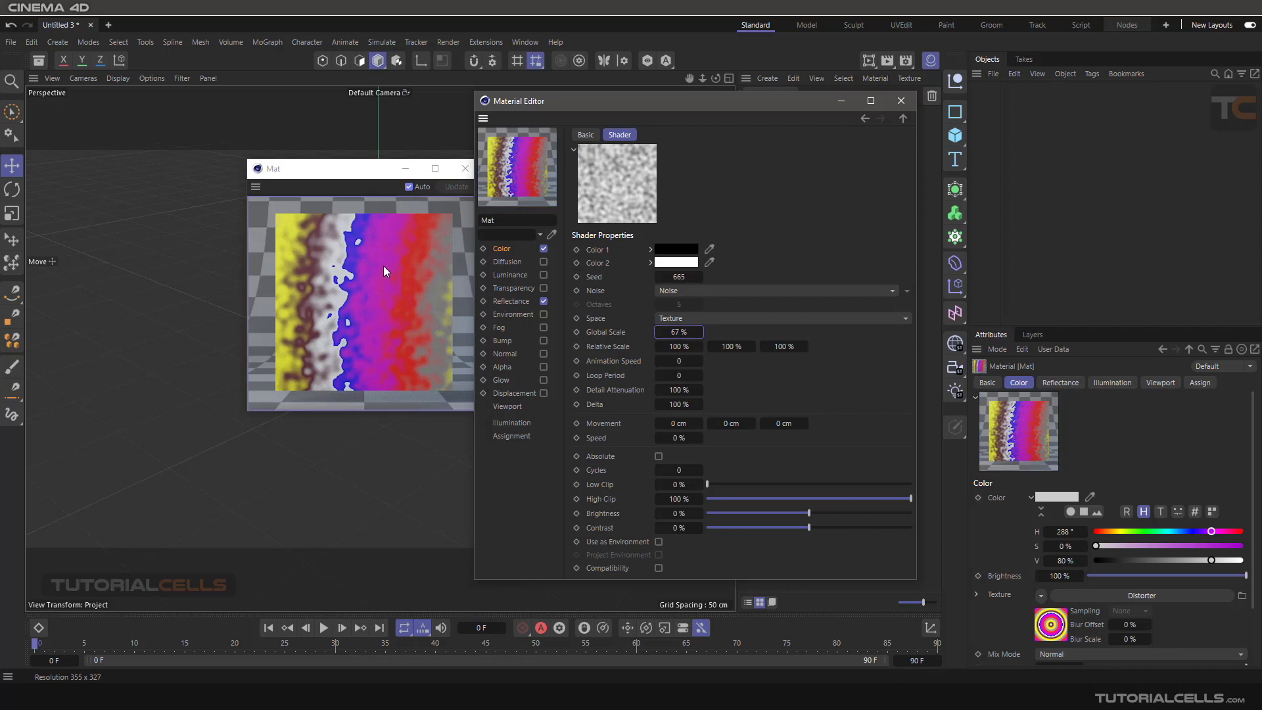
drag(670, 333, 683, 332)
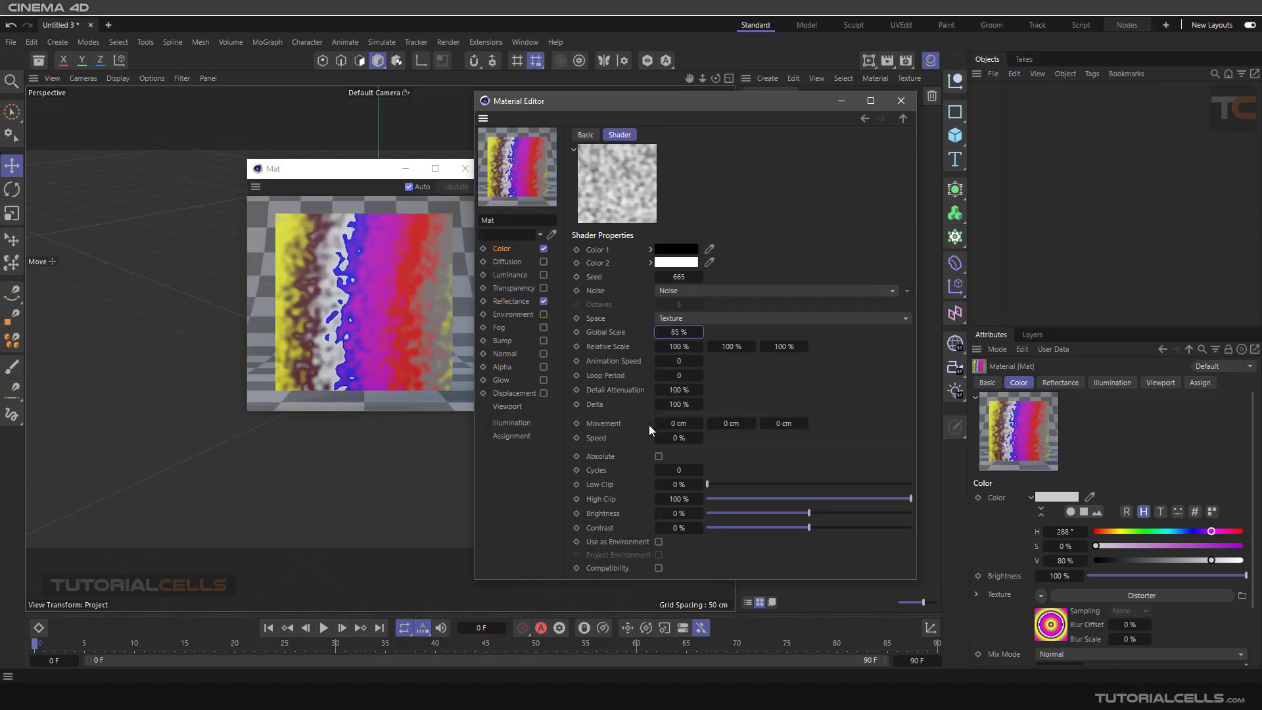
click(839, 527)
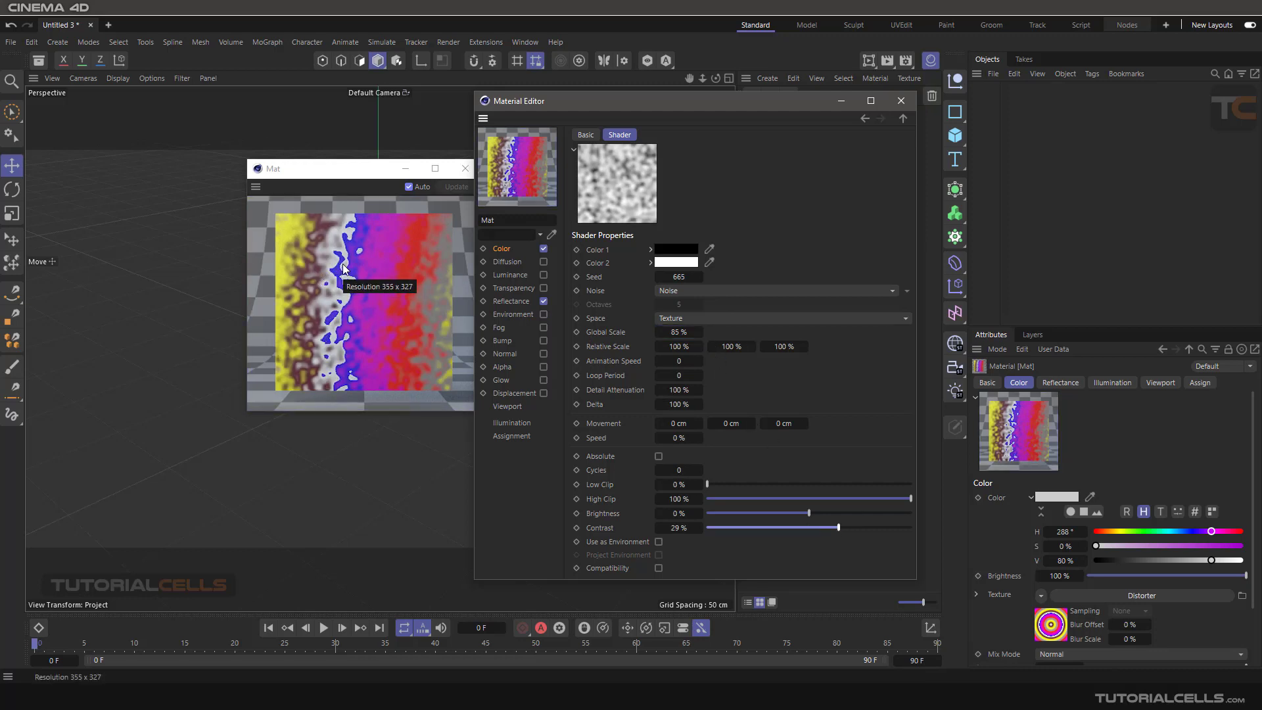
- Return to the Distorter shader's properties and raise the X distortion to 33%
click(863, 119)
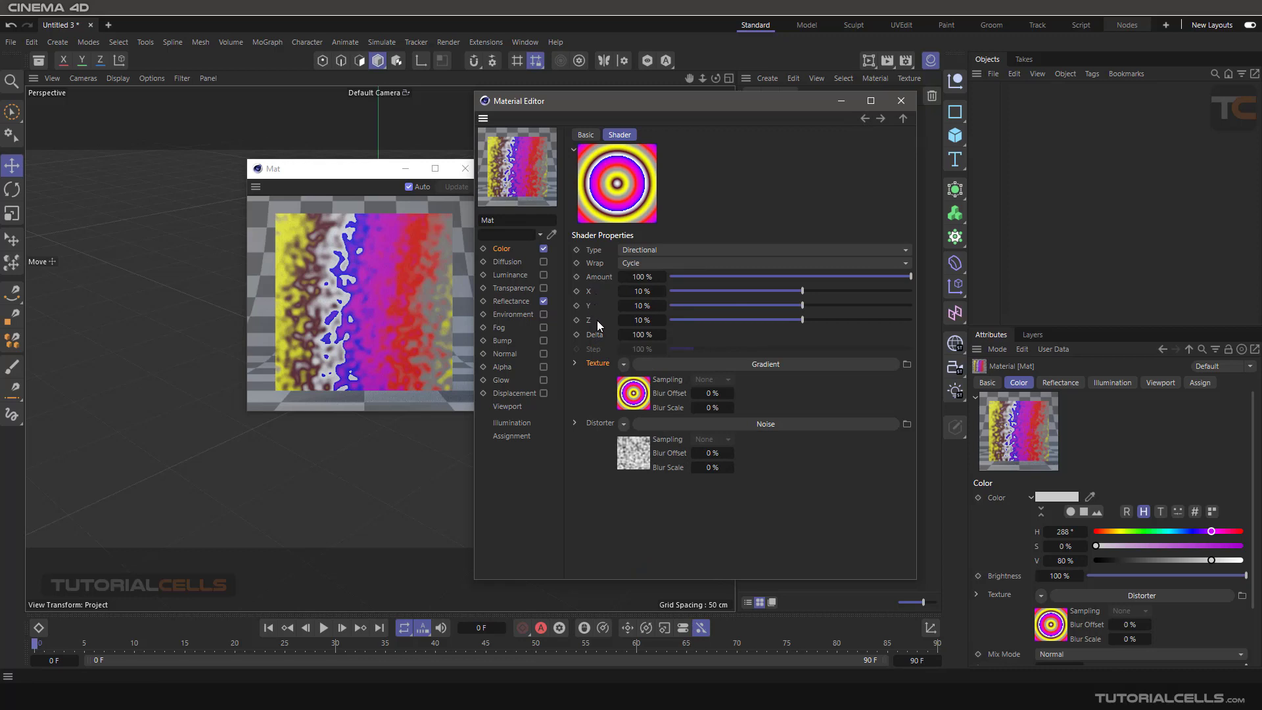
drag(801, 291, 830, 290)
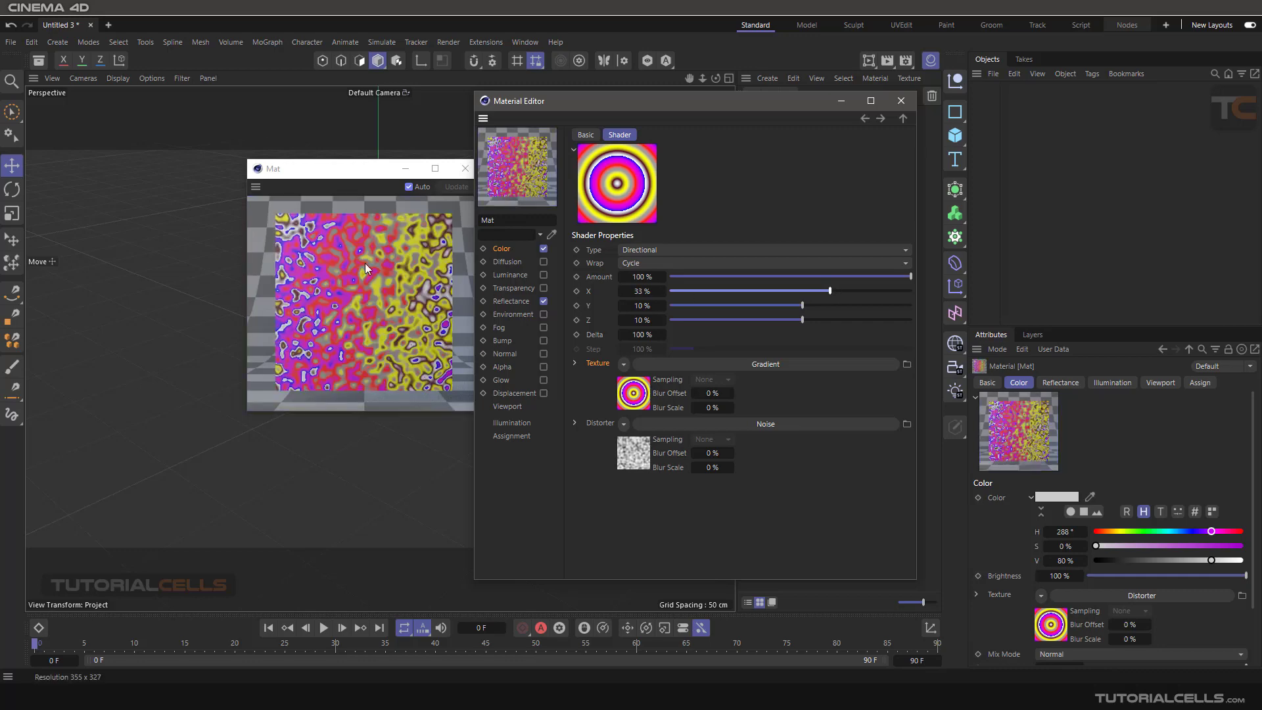
- Set the Distorter's X distortion to 12% and compare the Bidirectional and Flow Field types before restoring Directional
click(804, 291)
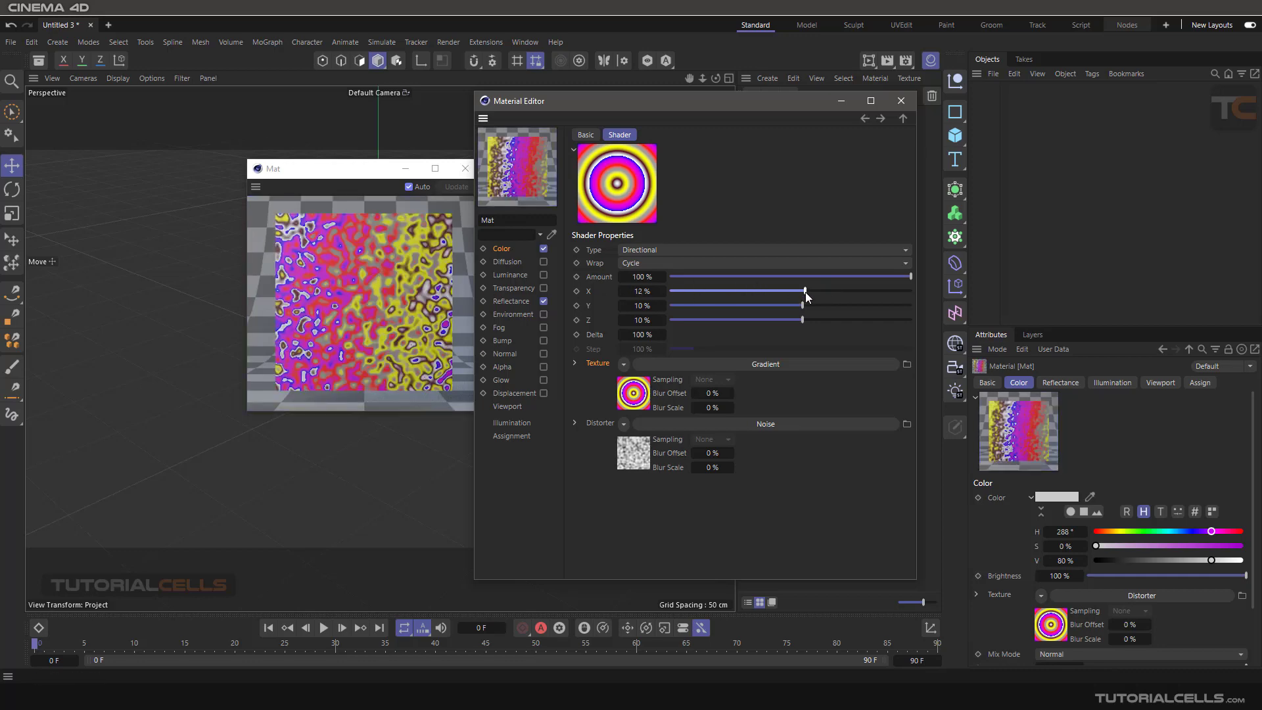
click(667, 249)
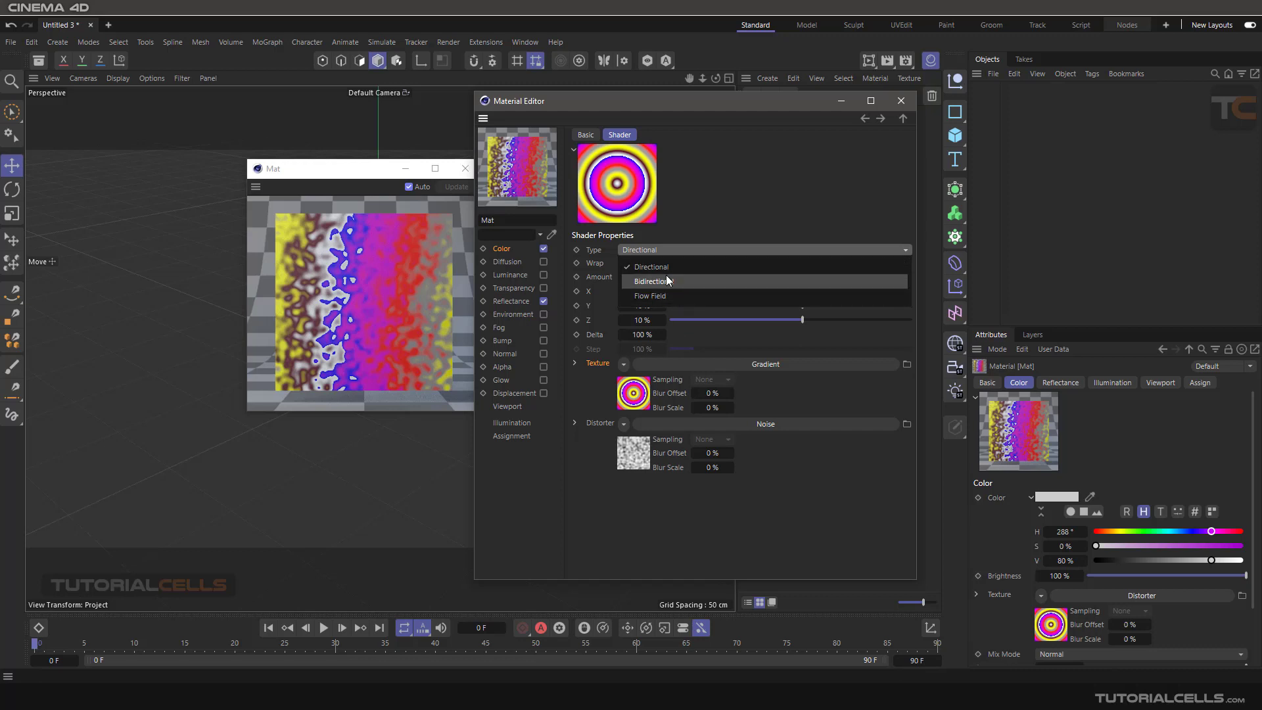
click(668, 280)
click(650, 249)
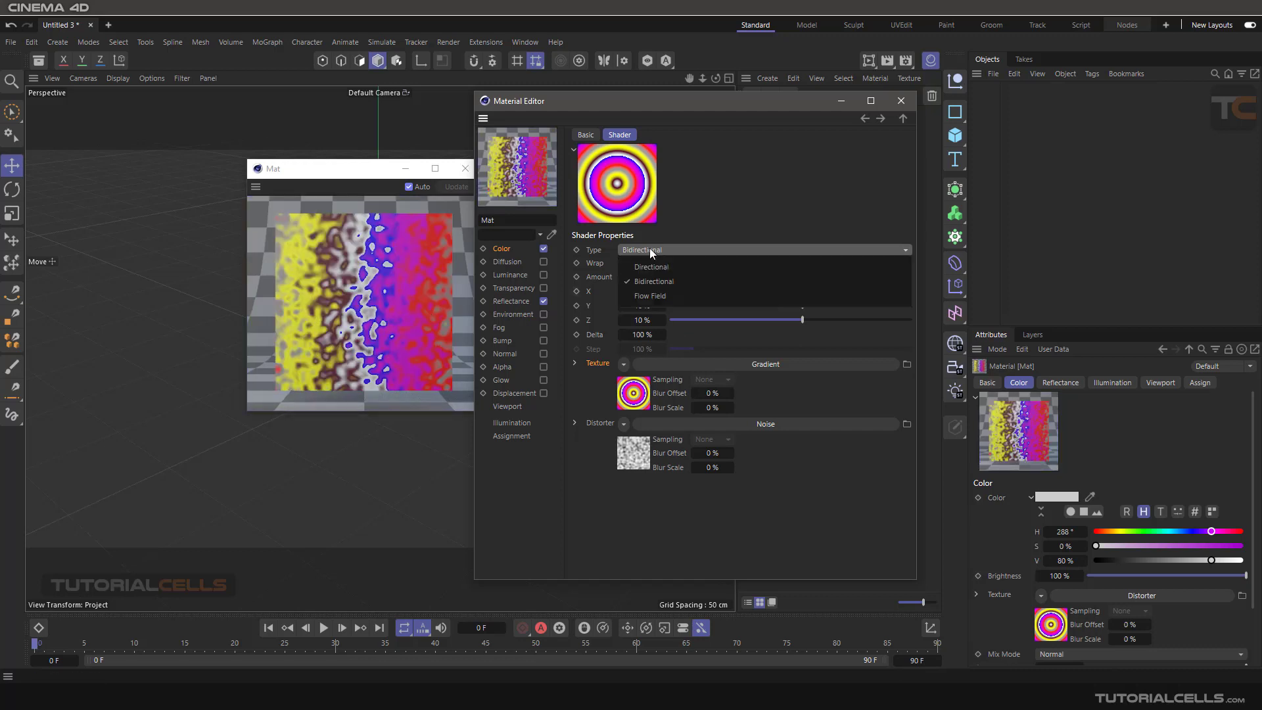
click(662, 297)
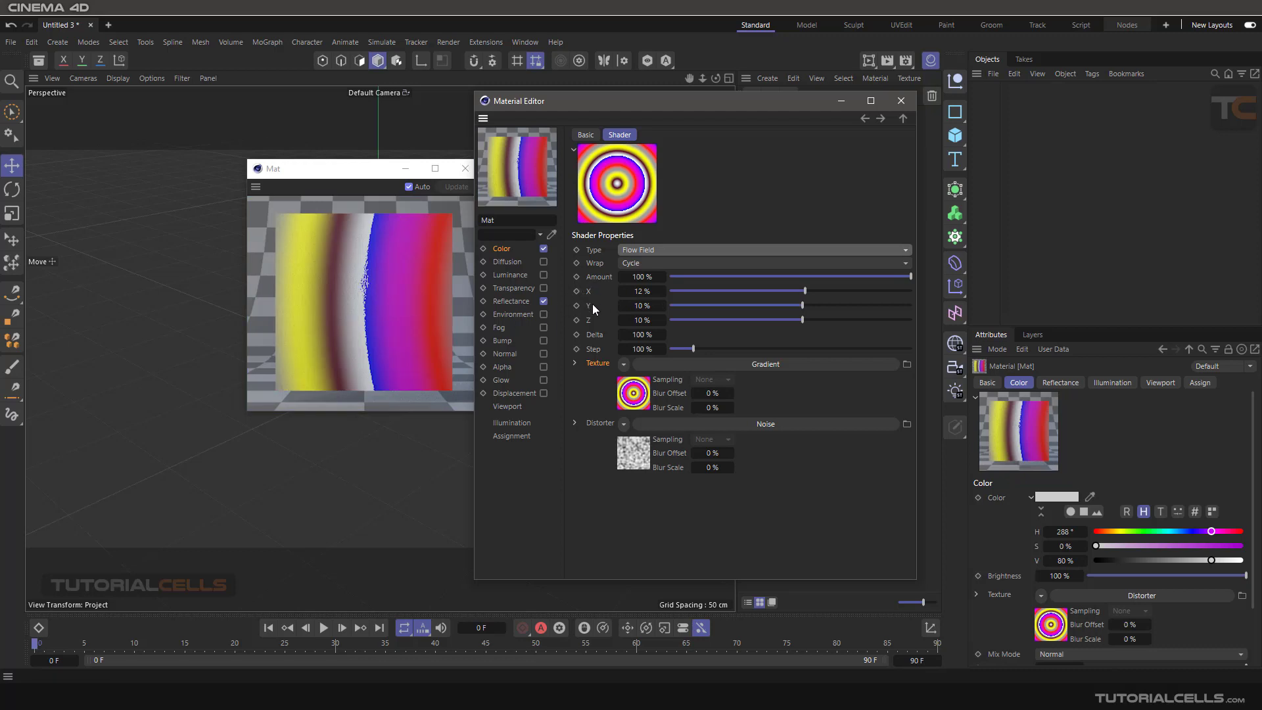
click(653, 250)
click(662, 266)
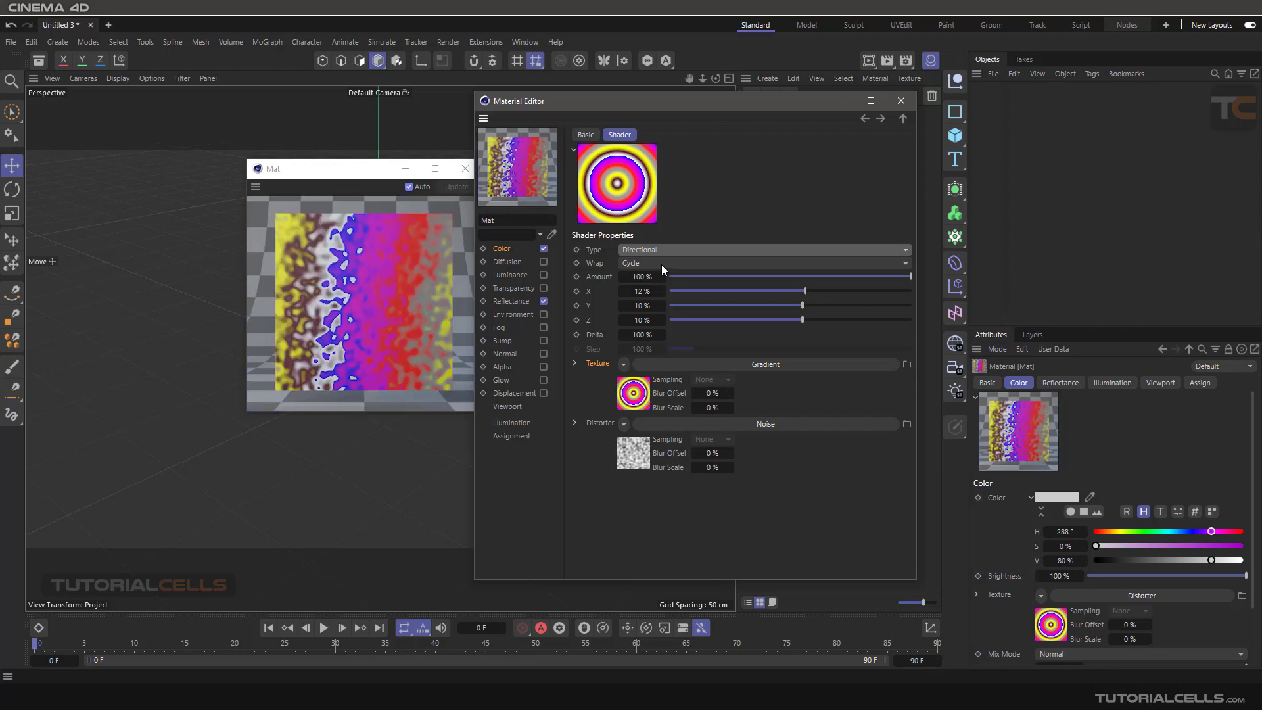
- Try the Distorter's Wrap modes None, Clamp and Seamless on the gradient, then set Wrap back to Cycle
click(661, 263)
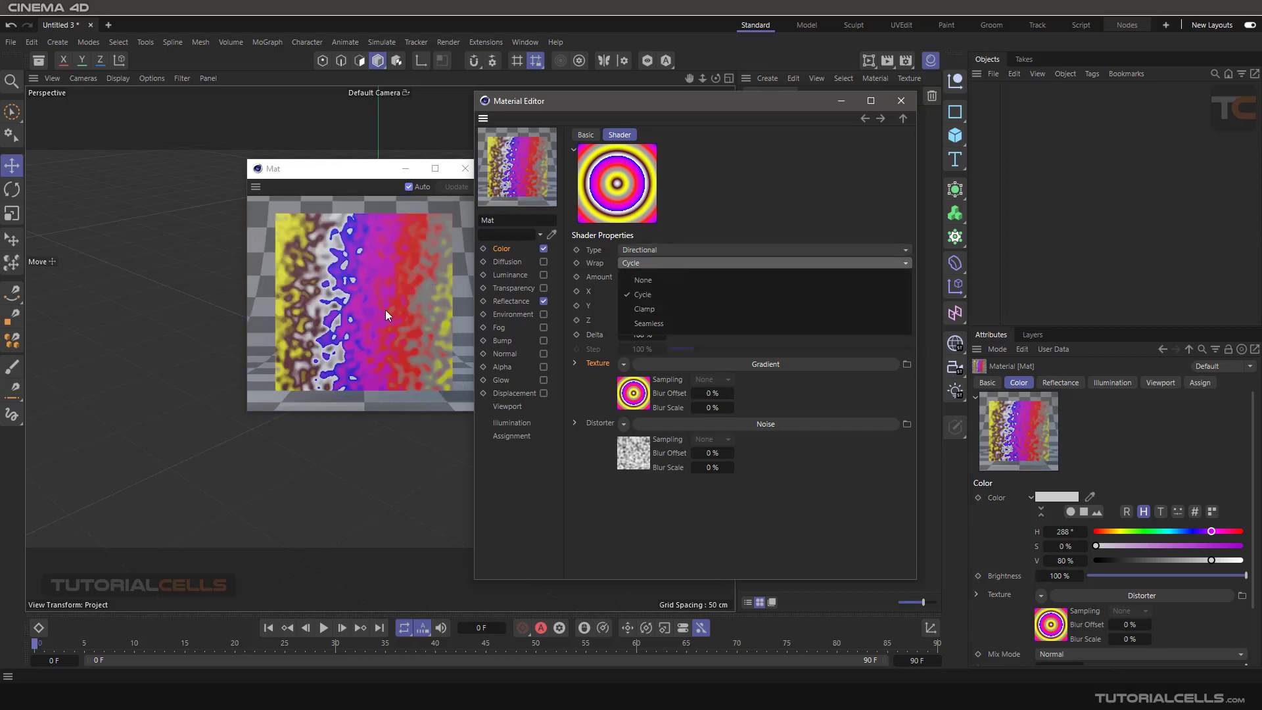
click(684, 280)
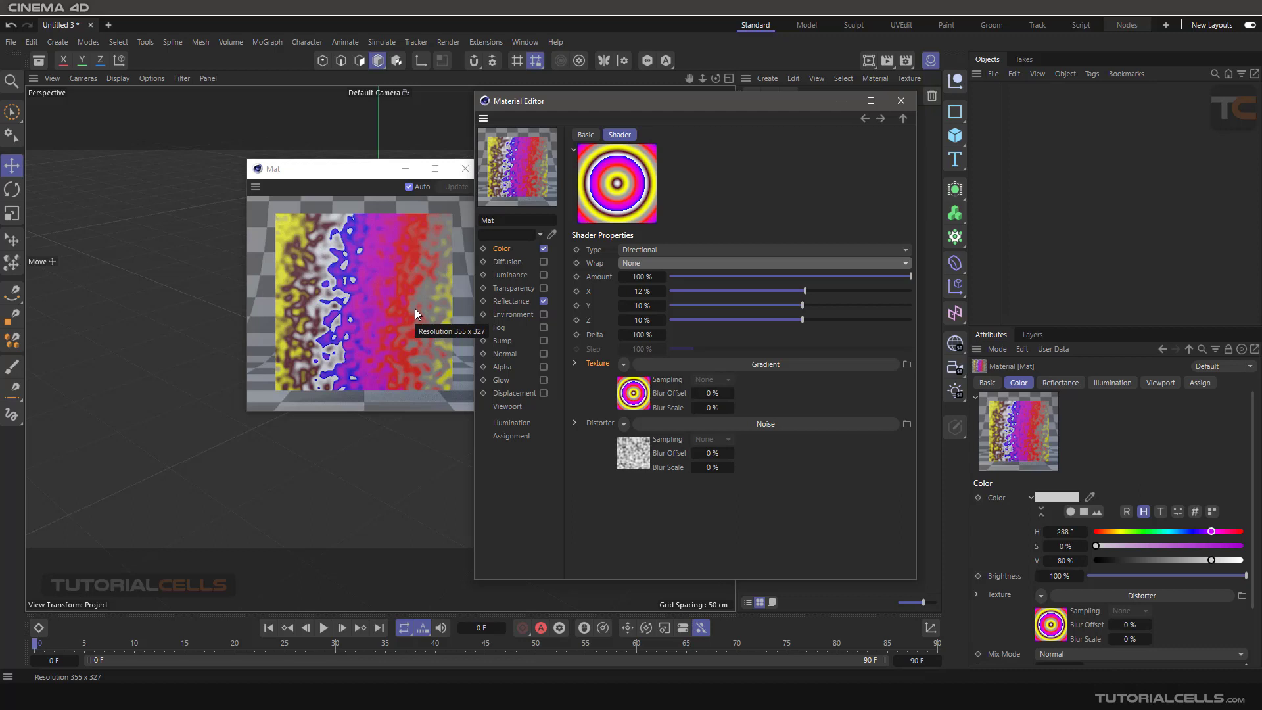
click(641, 263)
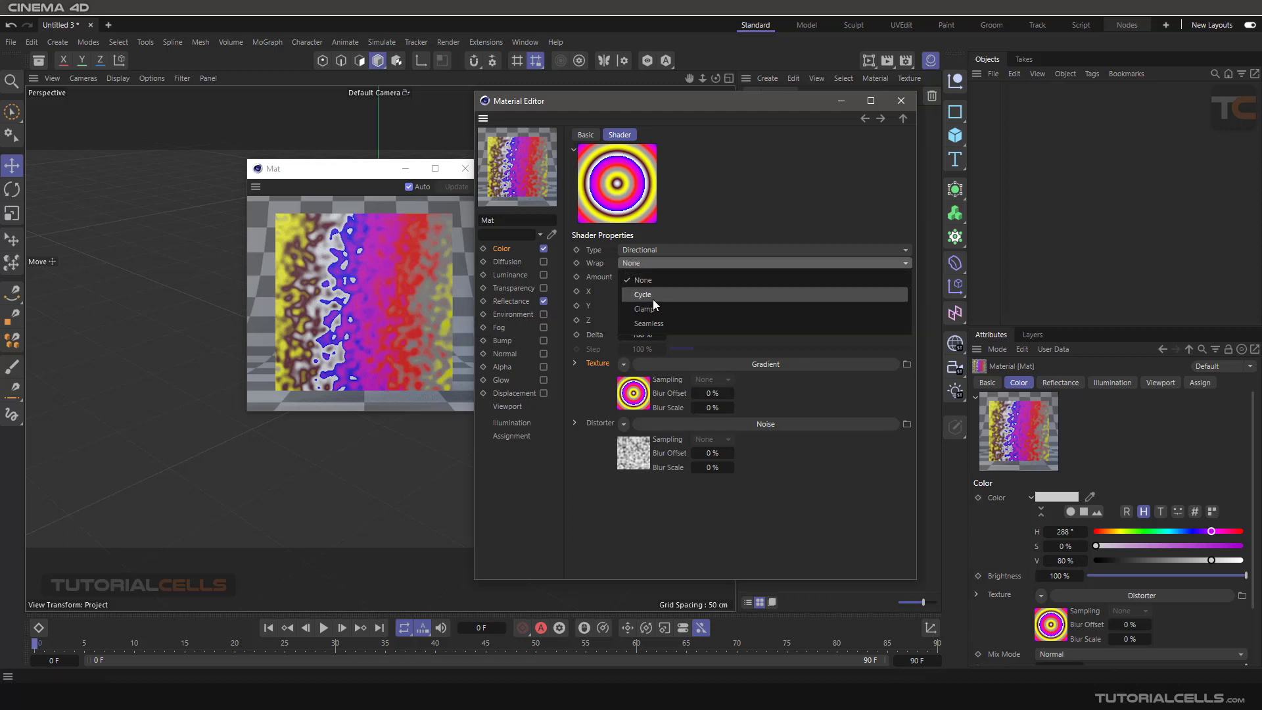
click(652, 298)
click(645, 265)
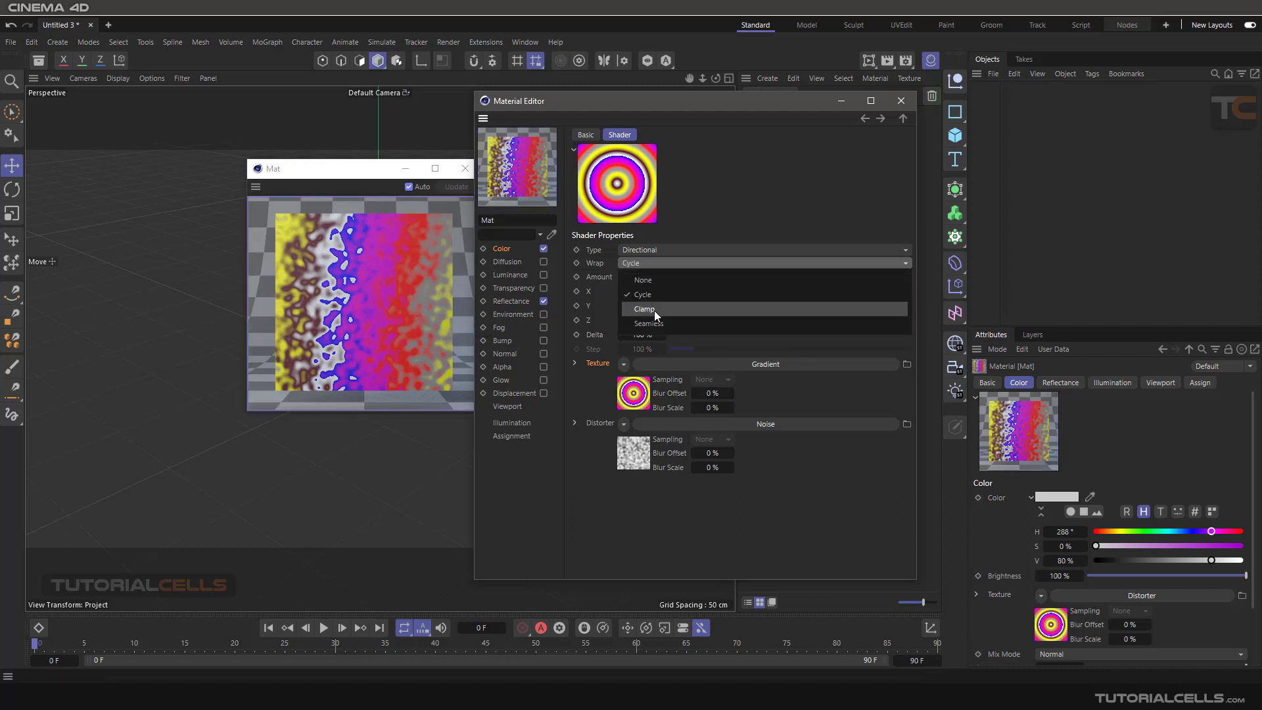
click(653, 310)
click(647, 267)
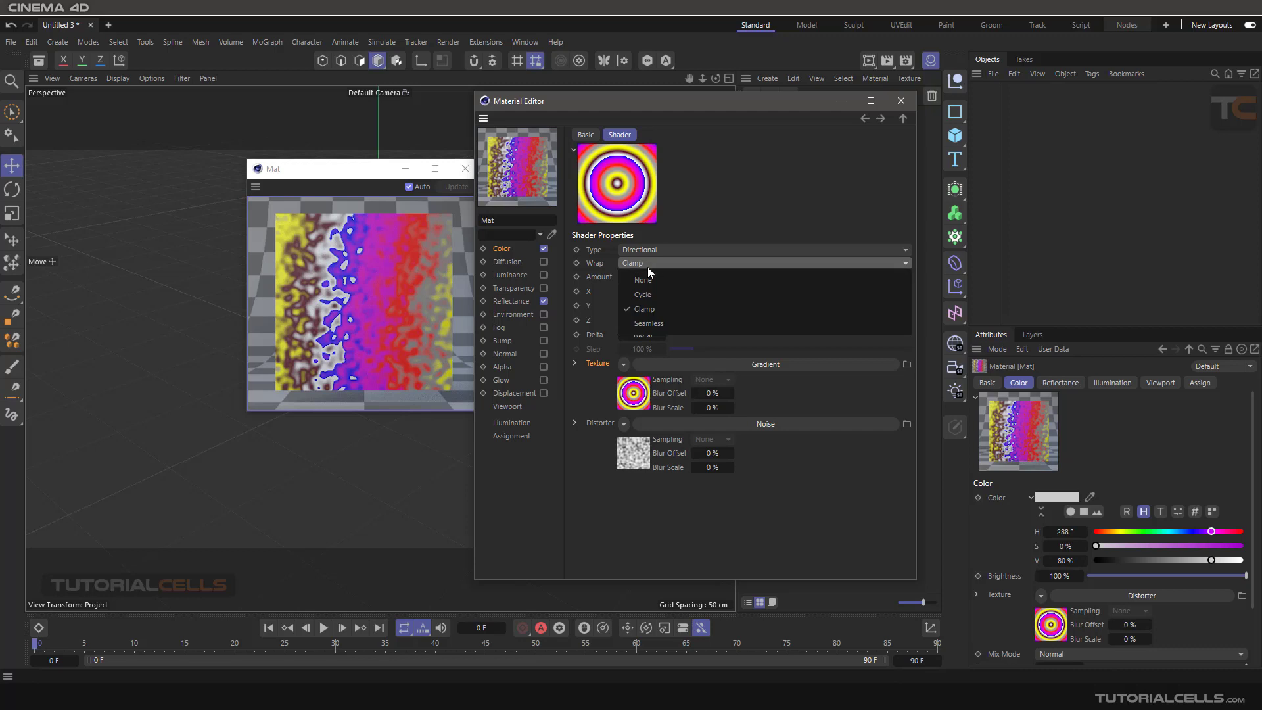
click(657, 323)
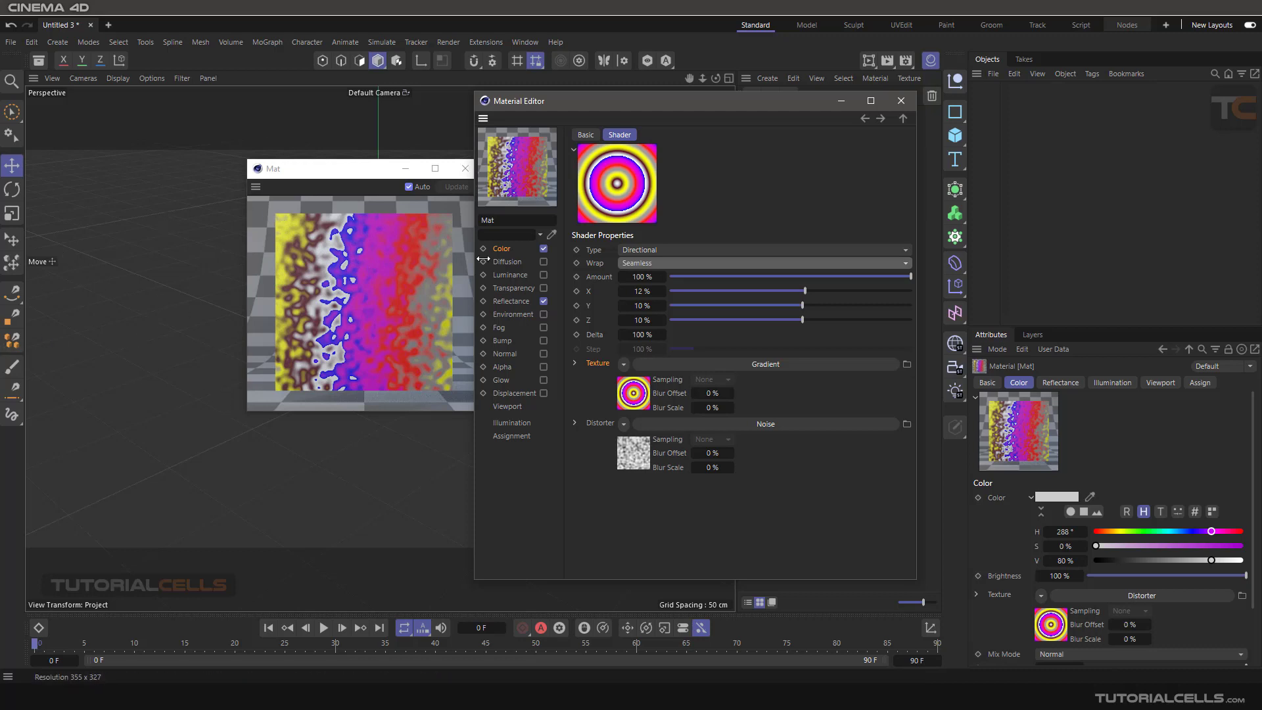
click(652, 265)
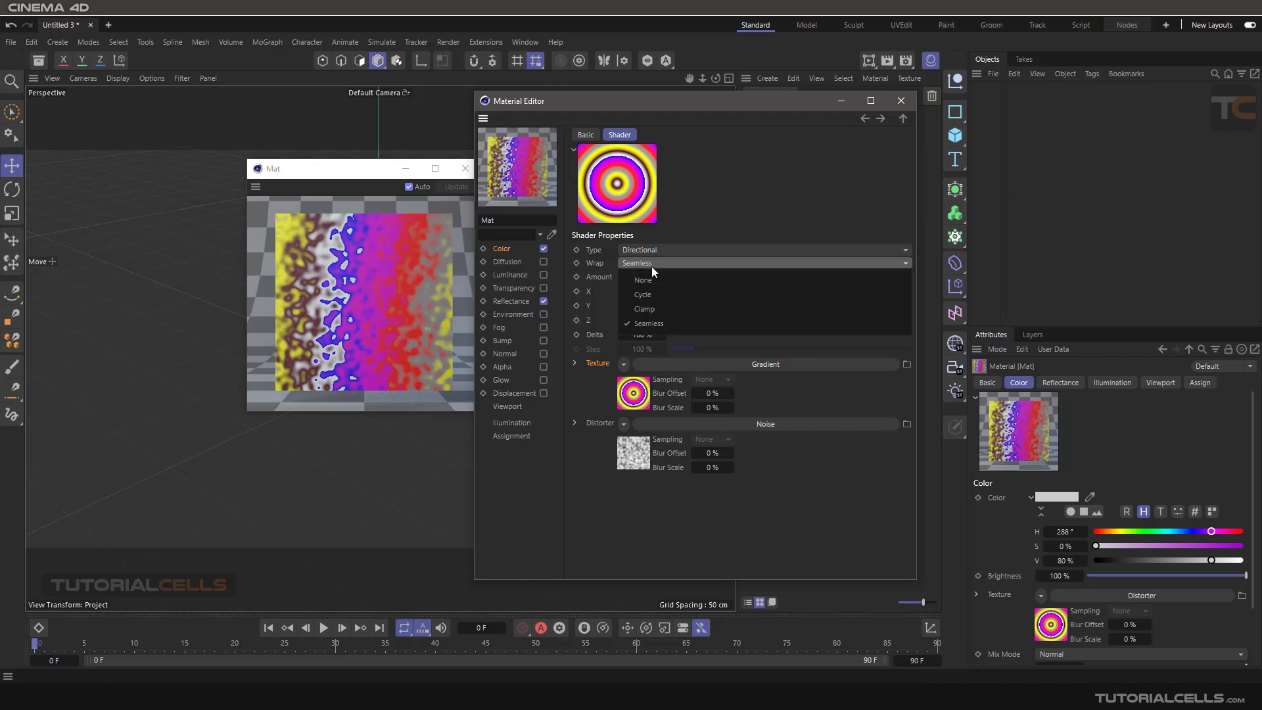
click(661, 306)
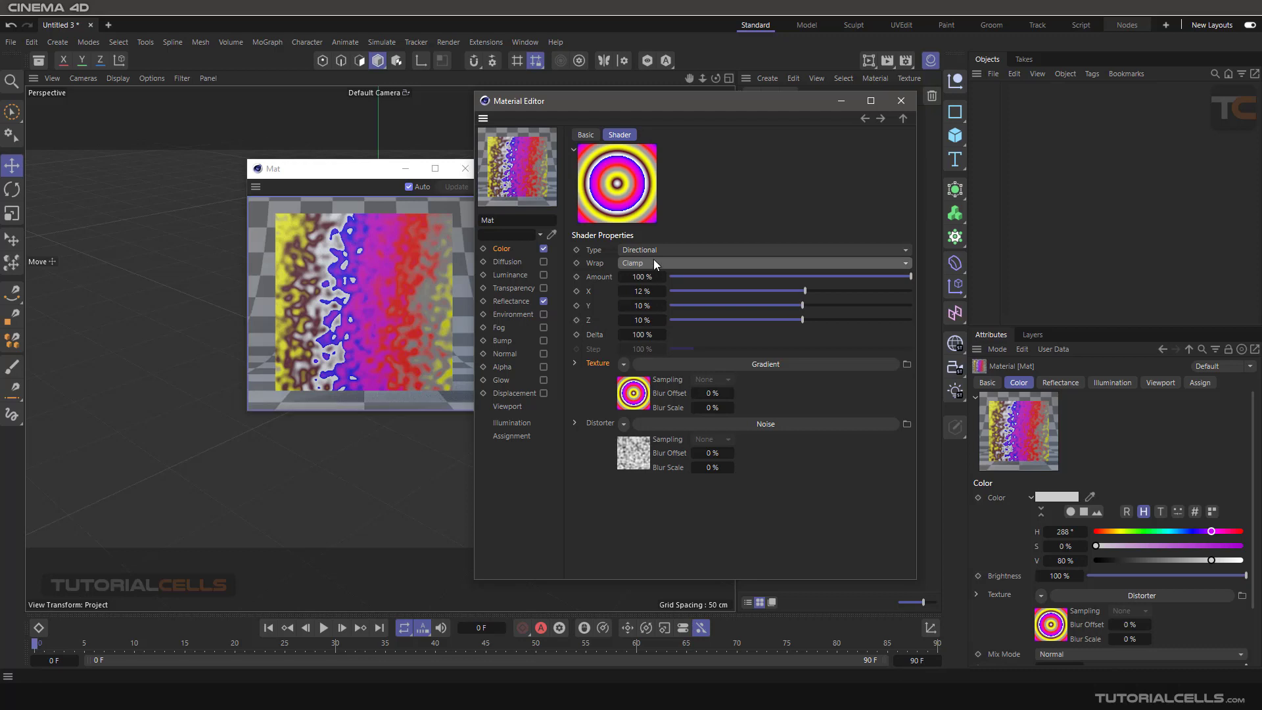
click(653, 261)
click(653, 294)
click(624, 365)
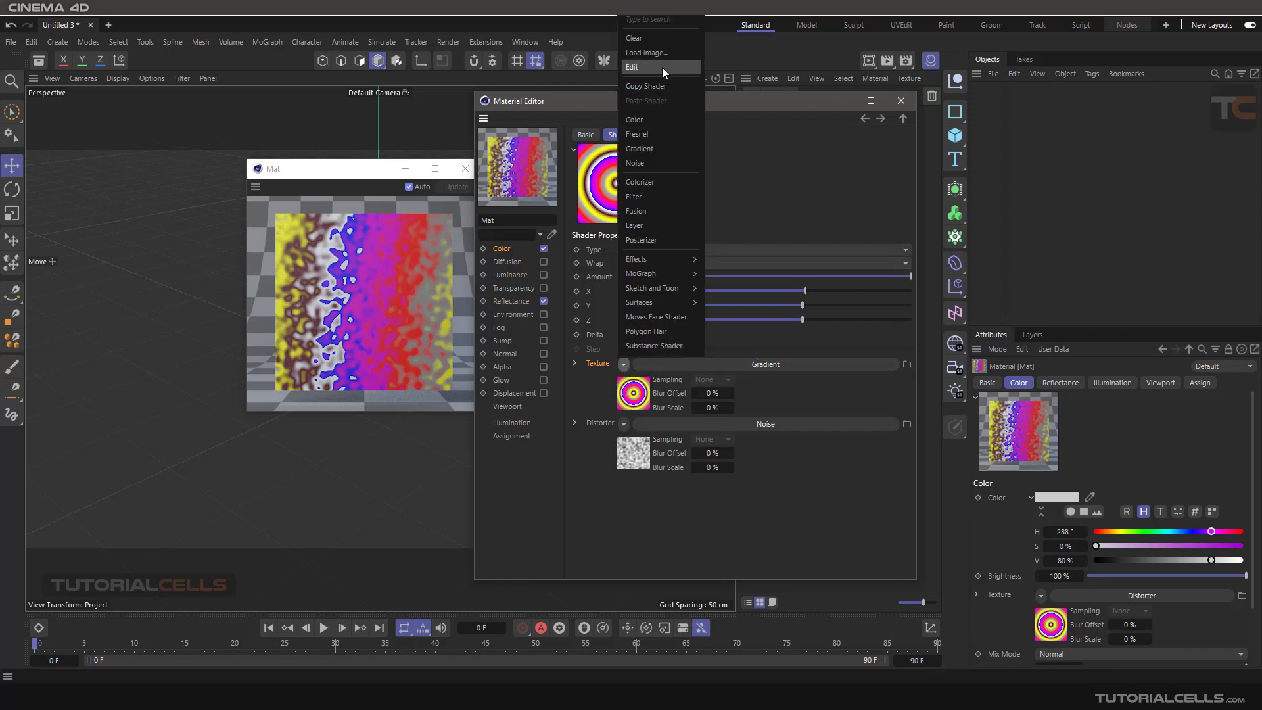
click(591, 492)
click(623, 424)
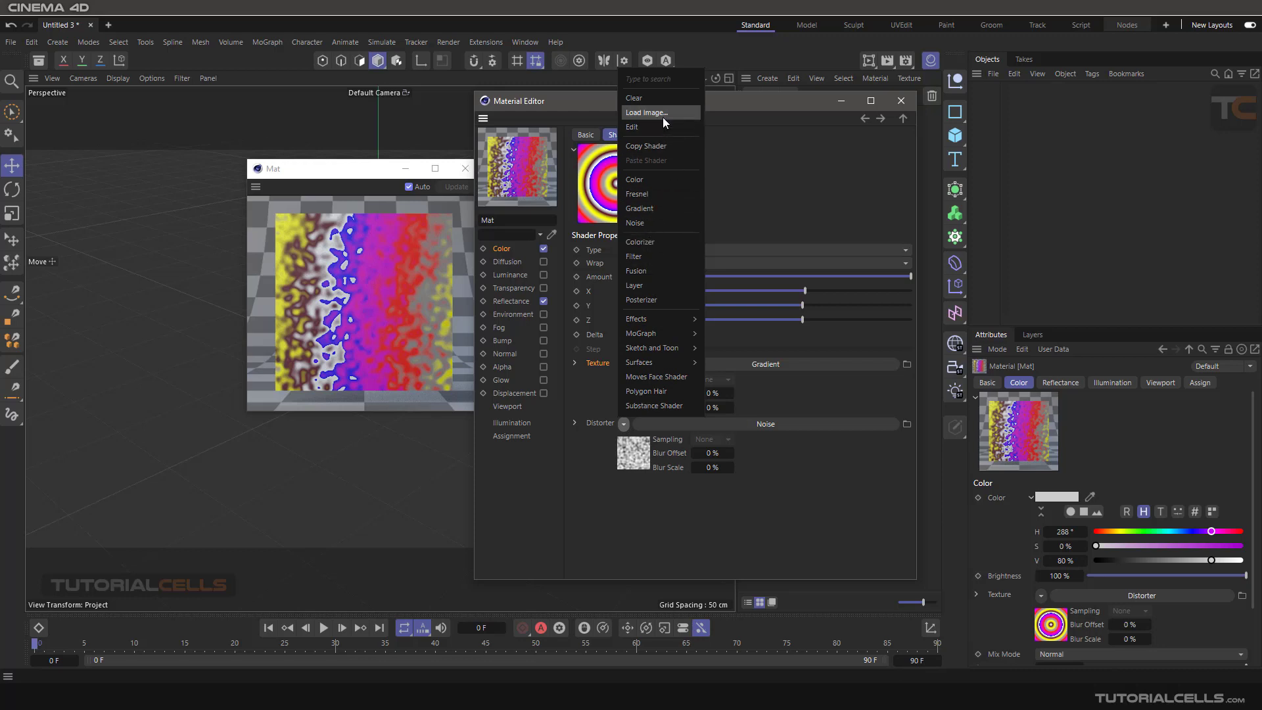
click(609, 456)
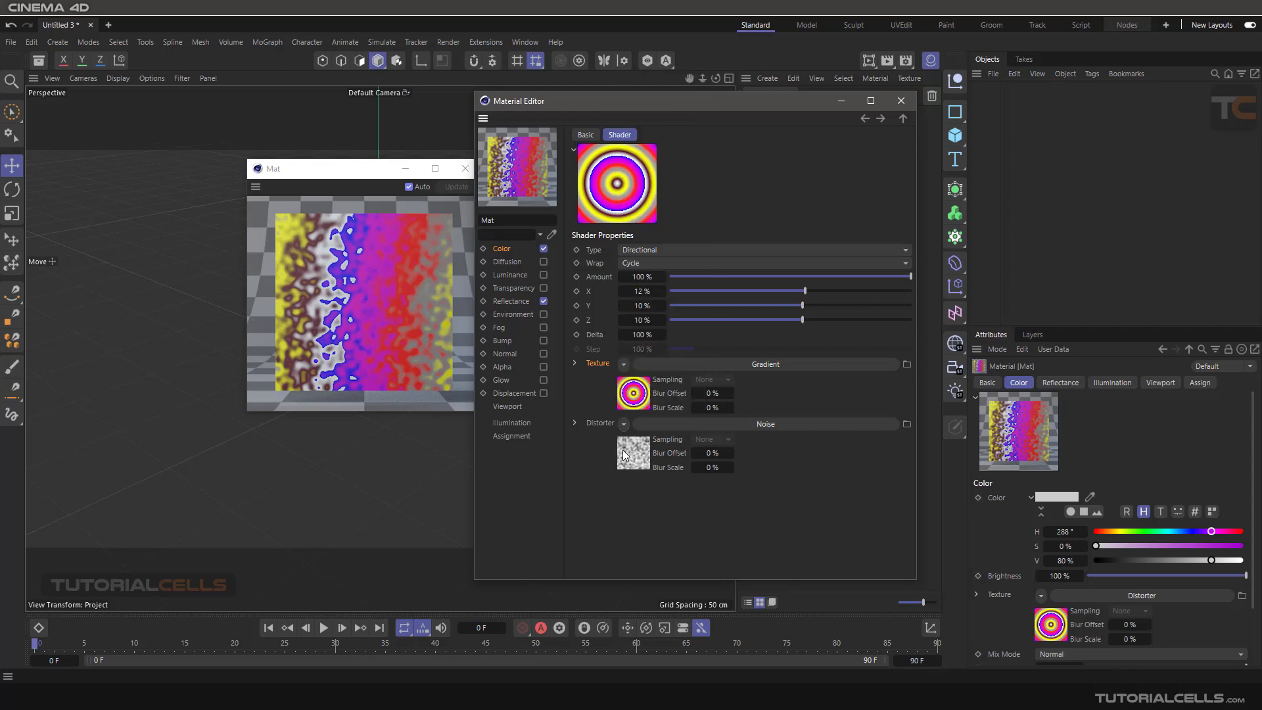
- Review the distorting Noise shader's properties and go back up to the material's Color channel
click(660, 424)
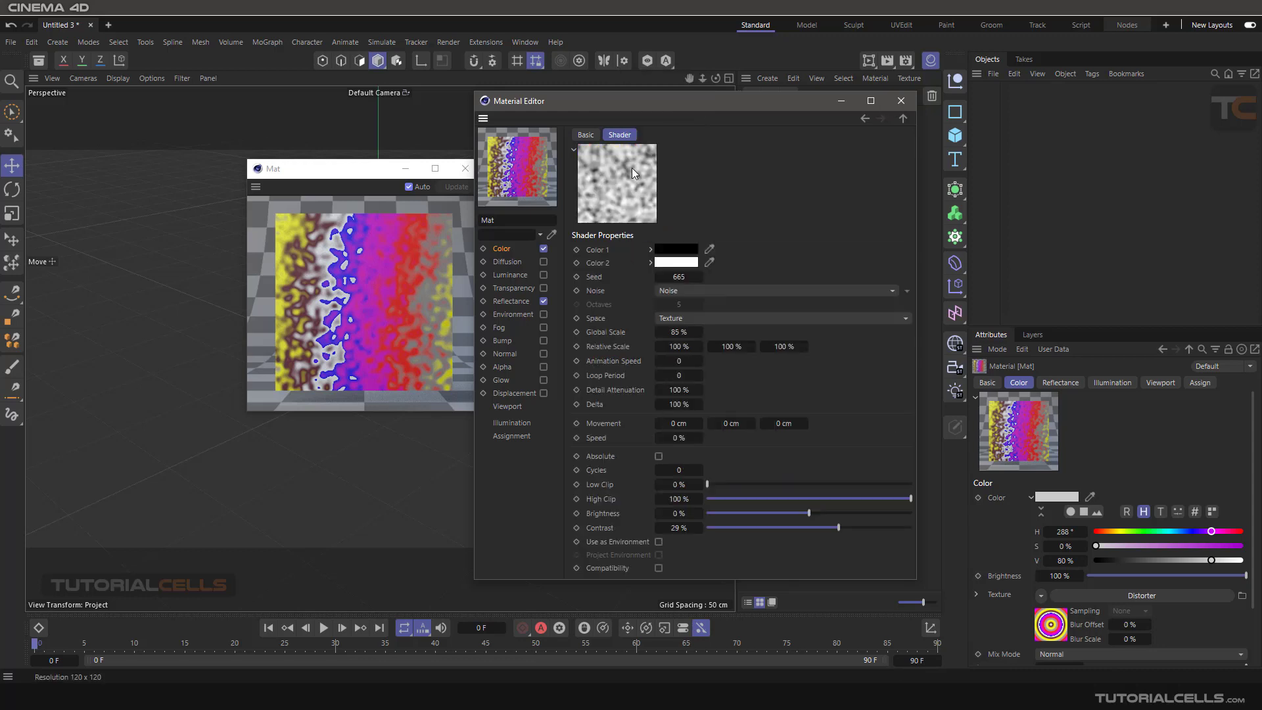
click(864, 119)
click(864, 119)
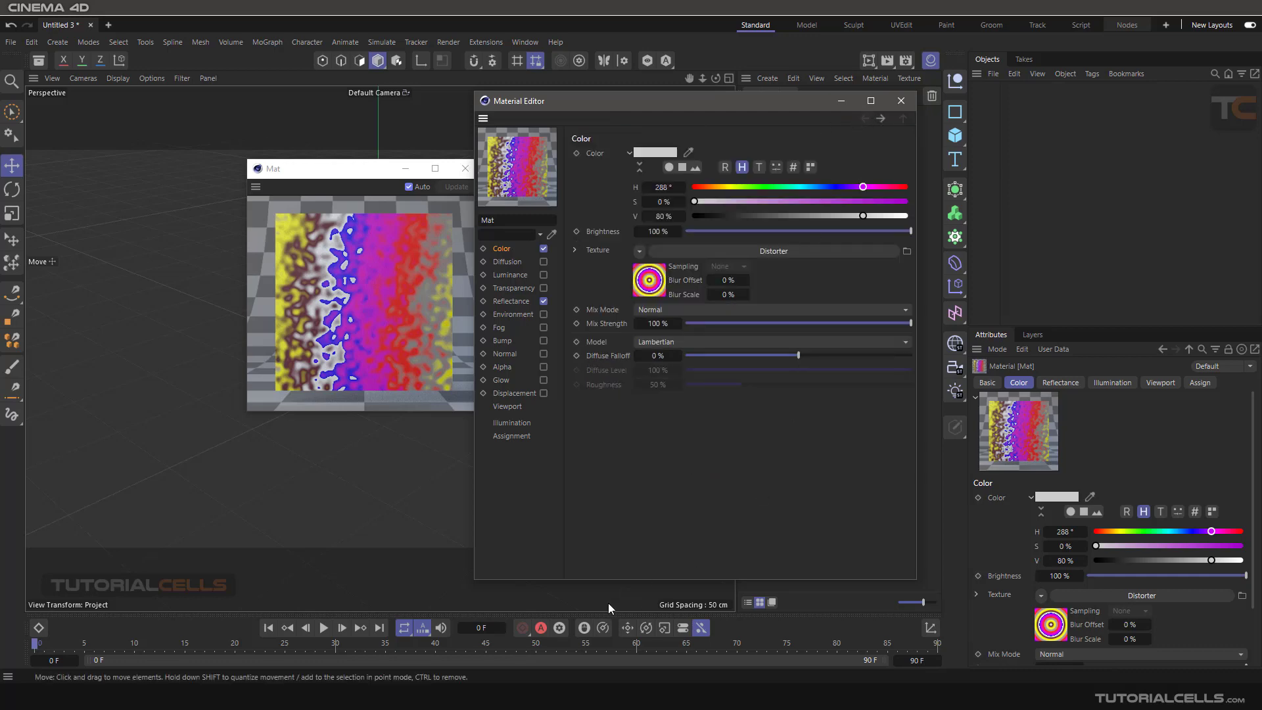